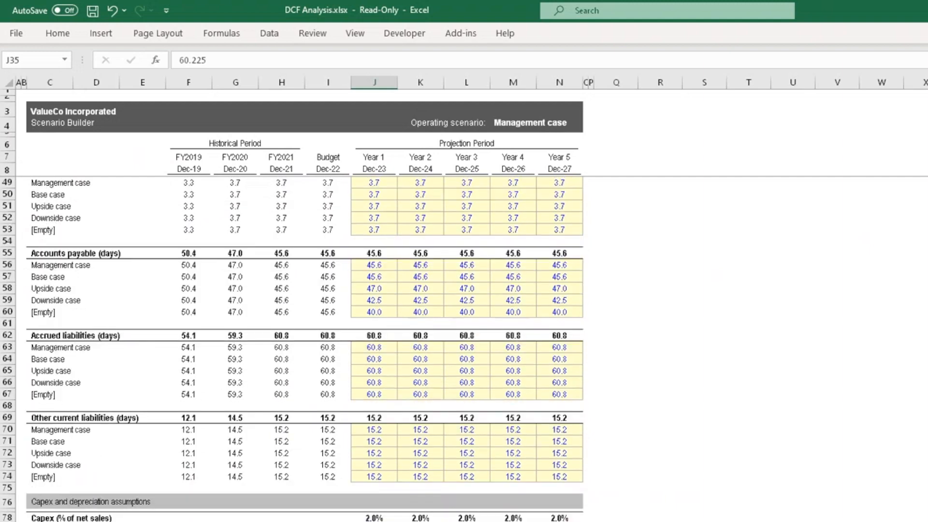
- Switch from the scenario builder to the discounted cash flow analysis sheet and look over its free cash flow section
{"action": "key", "text": "ctrl+Page_Up"}
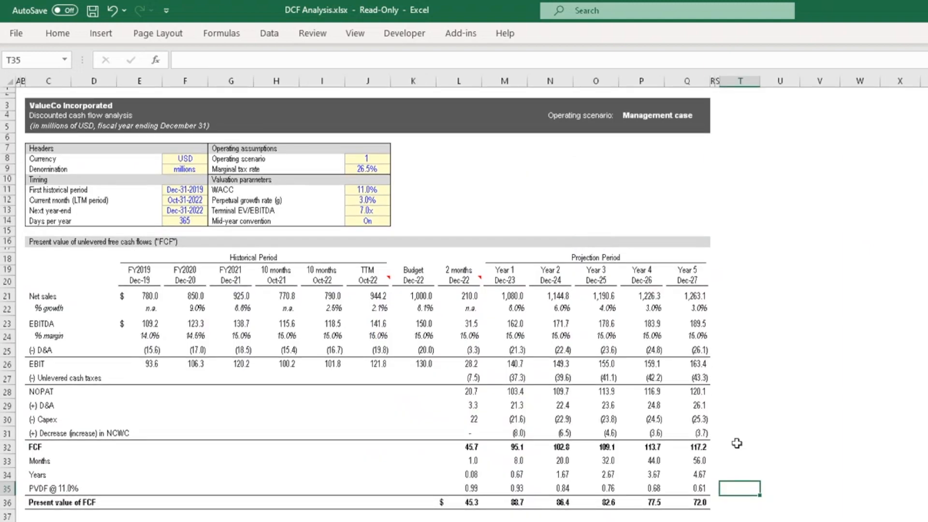
{"action": "scroll", "coordinate": [381, 306], "scroll_direction": "down", "scroll_amount": 4}
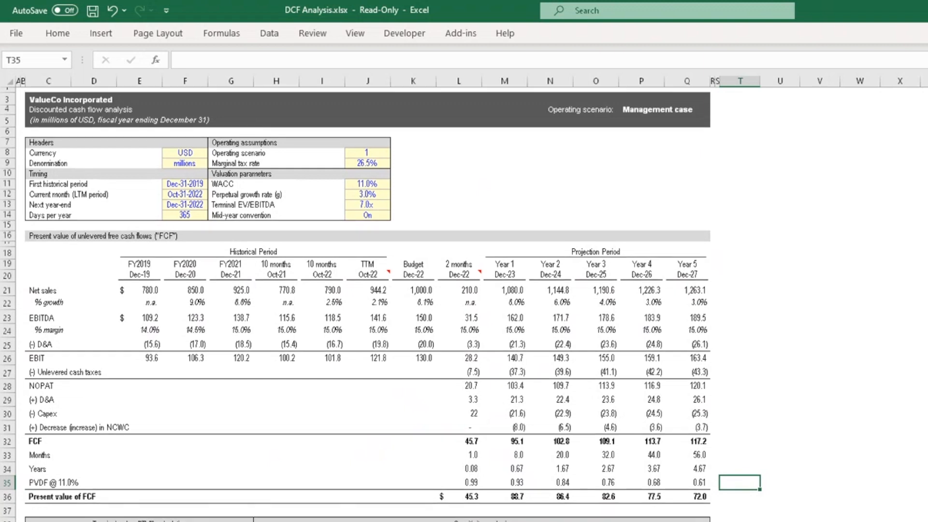
{"action": "scroll", "coordinate": [381, 306], "scroll_direction": "down", "scroll_amount": 1}
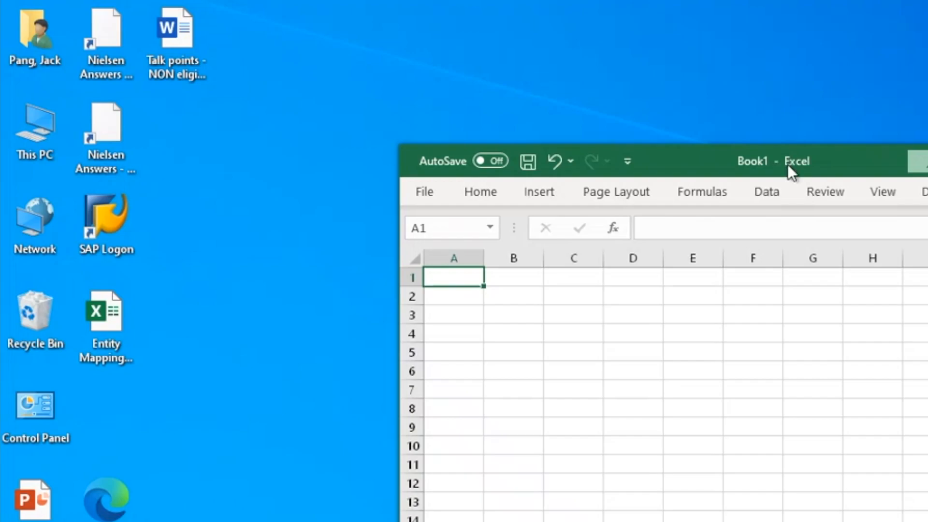
- Maximize the blank Book1 workbook window and keep the Home ribbon permanently expanded above the grid
{"action": "left_click_drag", "start_coordinate": [787, 164], "coordinate": [570, 1]}
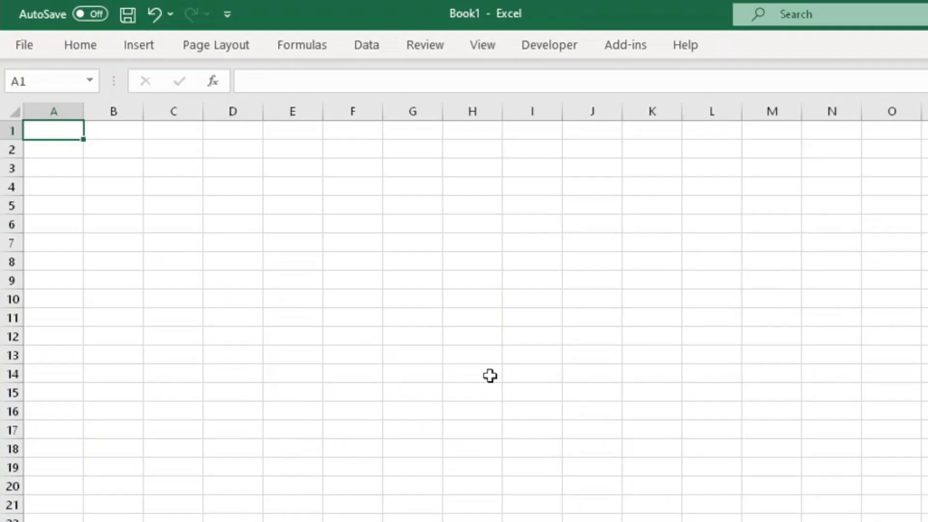
{"action": "key", "text": "ctrl+shift+u"}
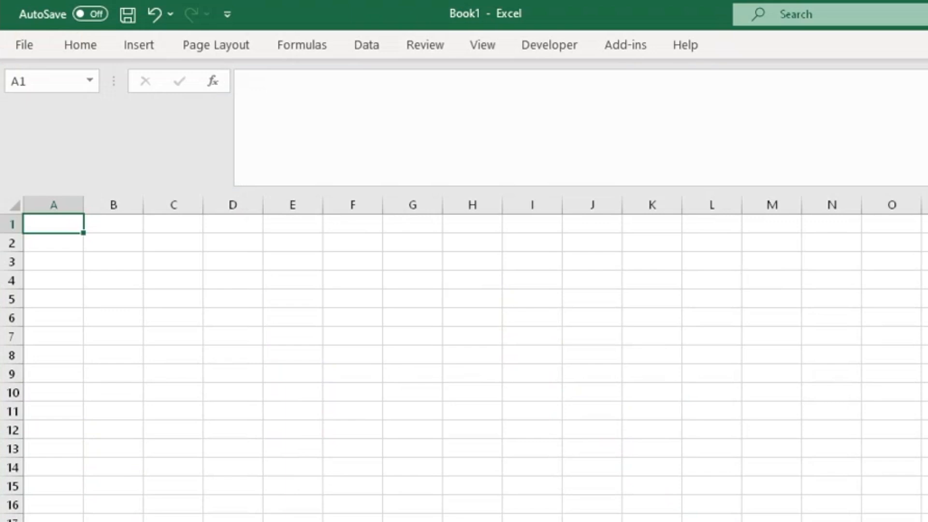
{"action": "key", "text": "ctrl+shift+u"}
{"action": "left_click", "coordinate": [90, 44]}
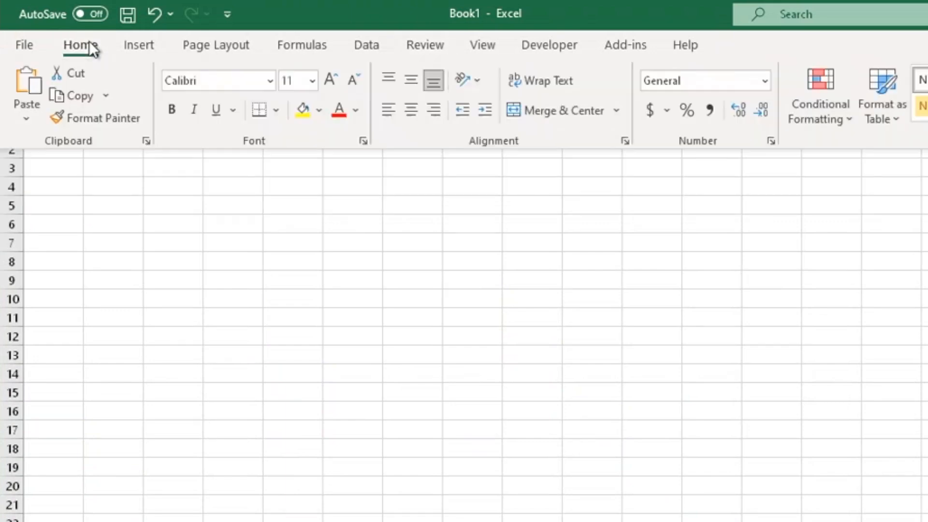
{"action": "left_click", "coordinate": [89, 43]}
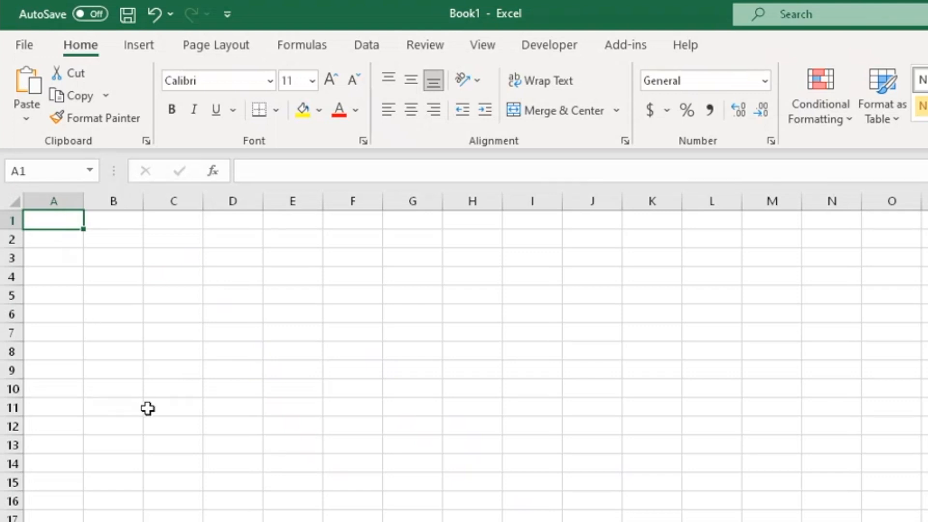
- Enter the row labels Revenue in B3 and Cost of Goods Sold in B4
{"action": "key", "text": "Right"}
{"action": "key", "text": "Down"}
{"action": "key", "text": "Down"}
{"action": "type", "text": "Reve"}
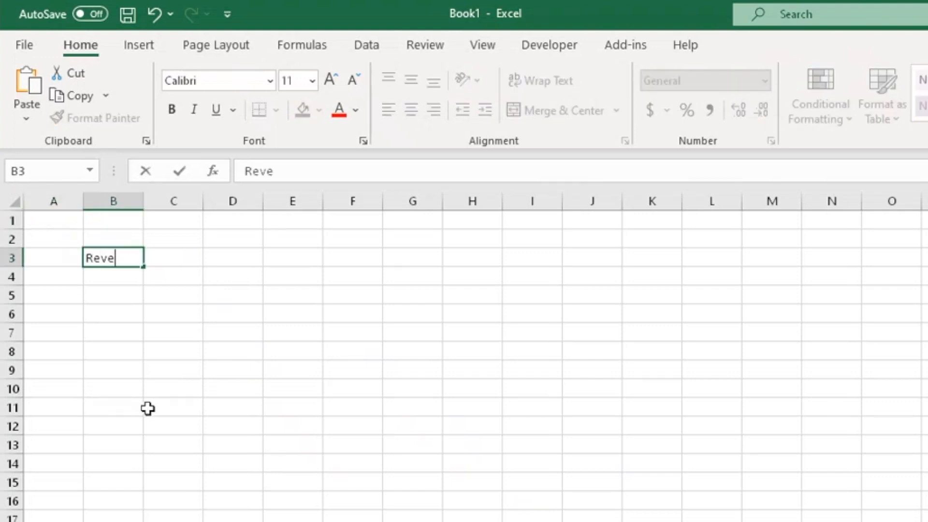
{"action": "type", "text": "nue"}
{"action": "key", "text": "Return"}
{"action": "type", "text": "Co"}
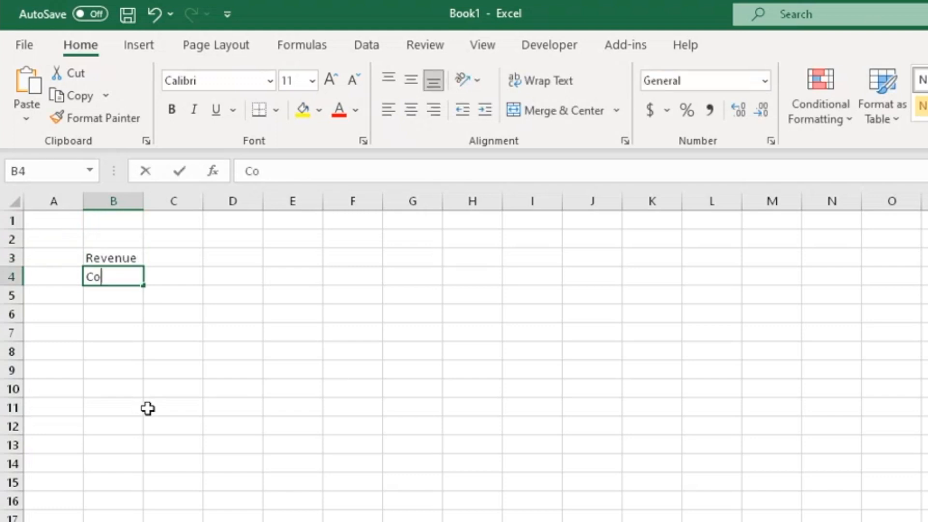
{"action": "type", "text": "st of G"}
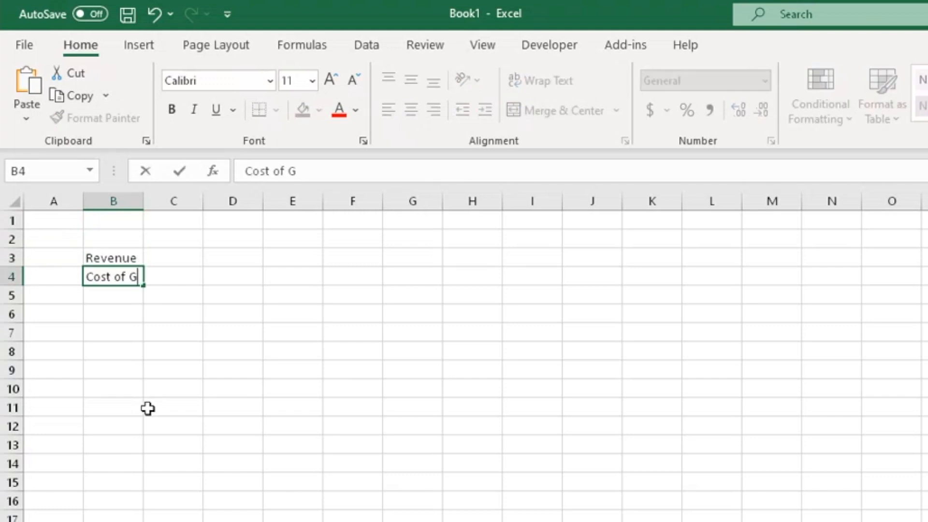
{"action": "type", "text": "oods Sold"}
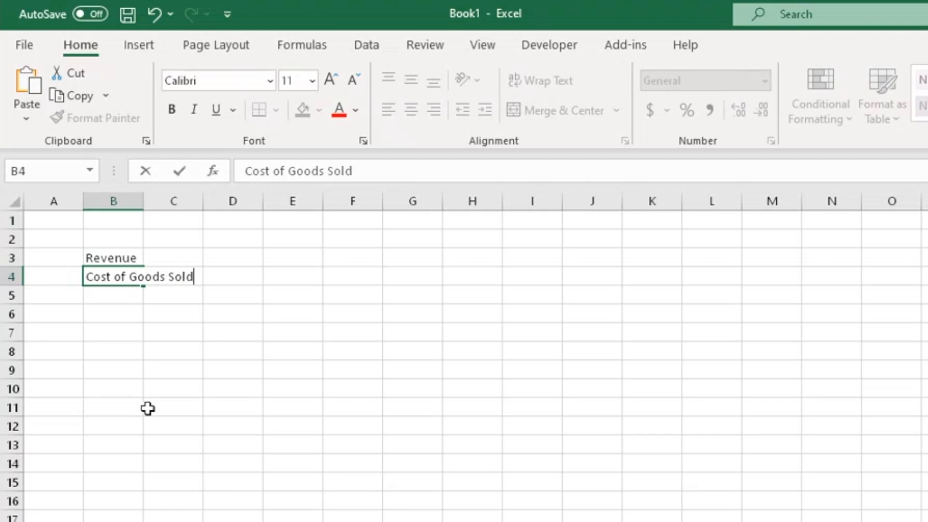
{"action": "key", "text": "Return"}
- Enter the row labels Gross Profit, Expenses and EBITDA in cells B5 to B7
{"action": "type", "text": "Gross Profit"}
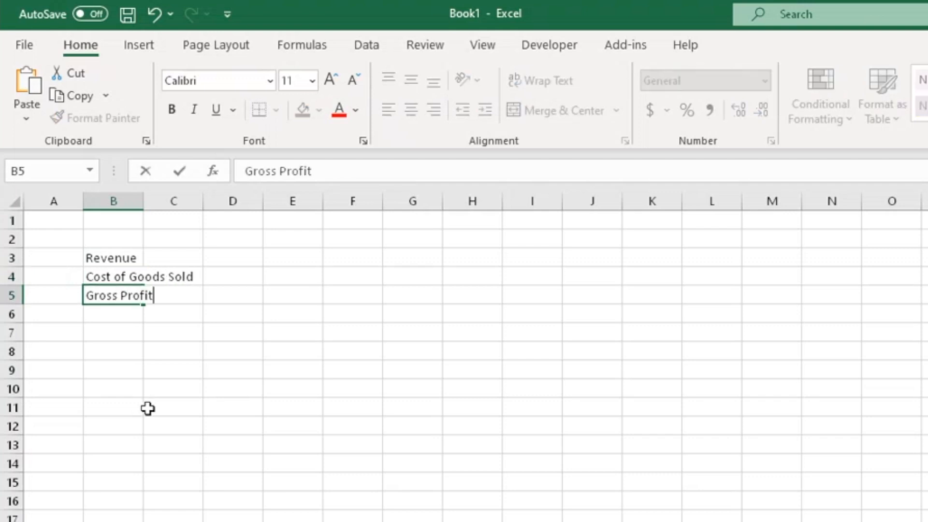
{"action": "key", "text": "Return"}
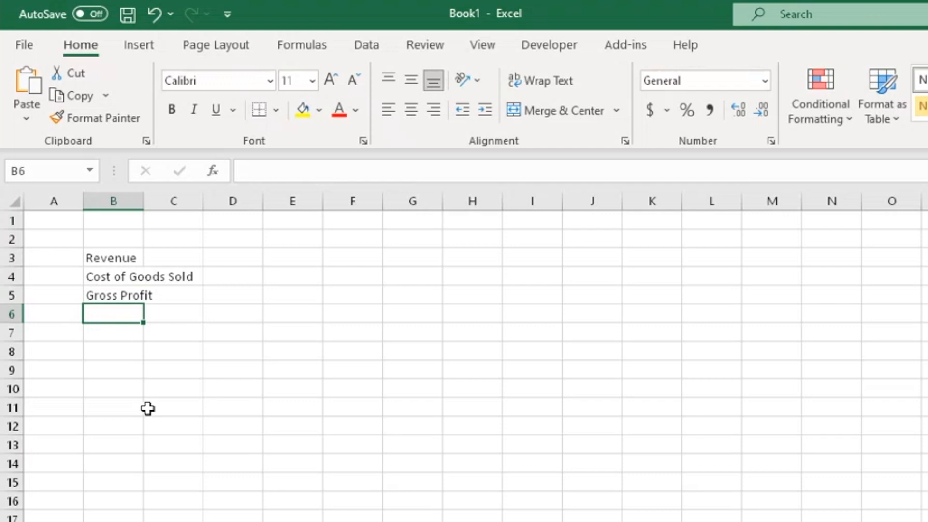
{"action": "type", "text": "Expenses"}
{"action": "key", "text": "Return"}
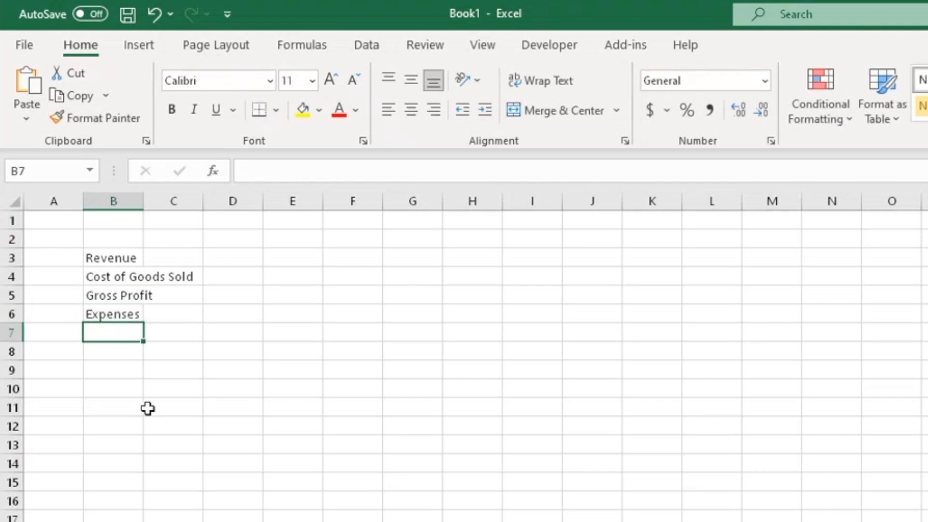
{"action": "type", "text": "EBITDA"}
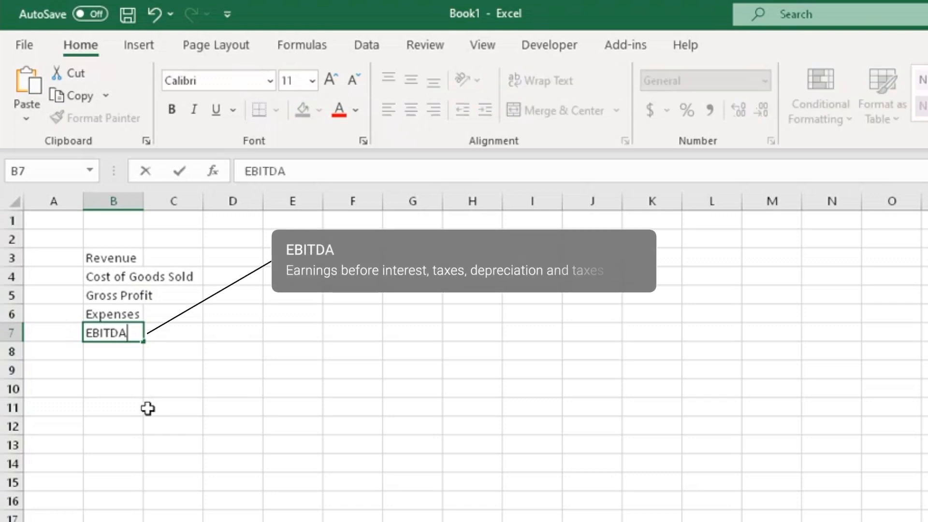
{"action": "key", "text": "Return"}
- Enter the row labels D&A, Taxes and Net Income in B8 to B10, and autofit column B to its text
{"action": "type", "text": "D&A"}
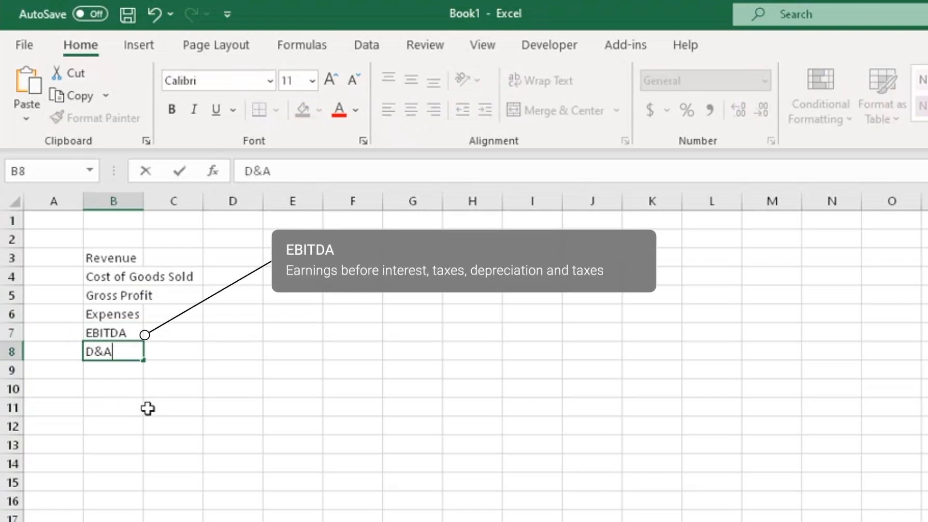
{"action": "key", "text": "Return"}
{"action": "type", "text": "Taxes"}
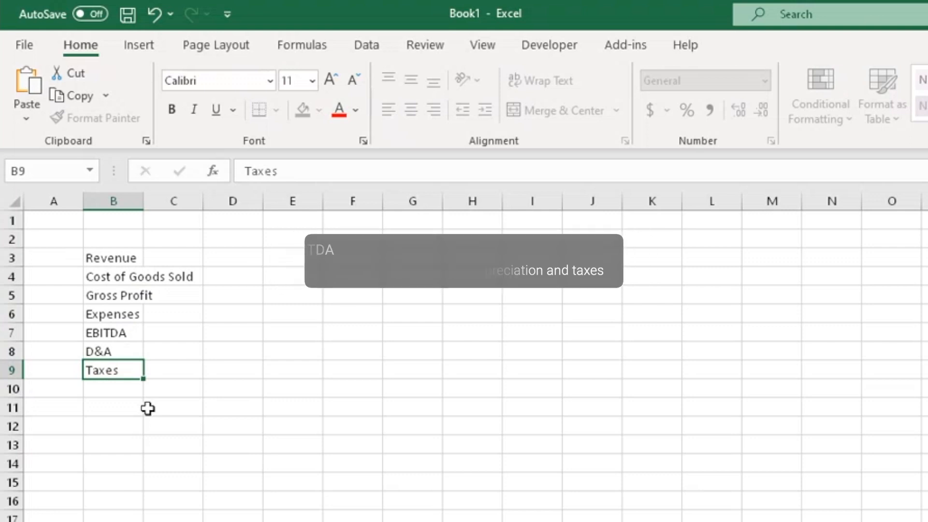
{"action": "key", "text": "Return"}
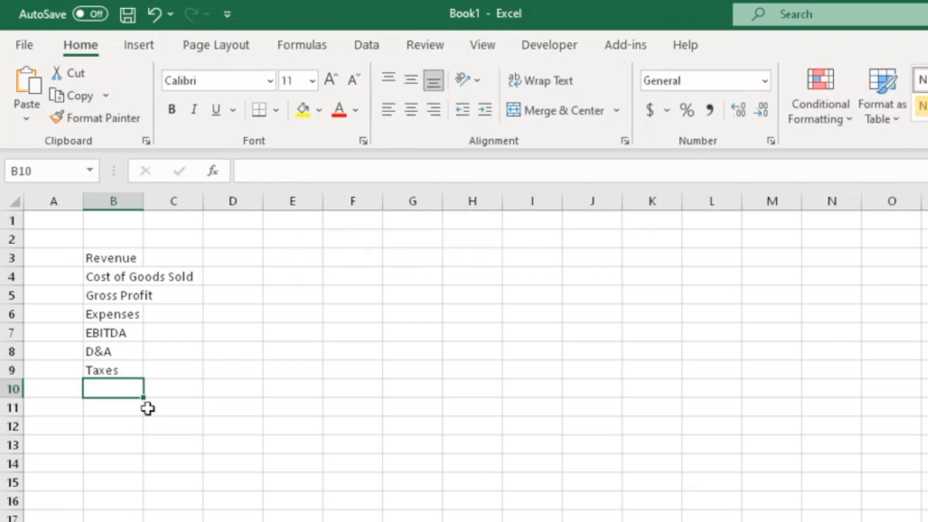
{"action": "type", "text": "Net Income"}
{"action": "key", "text": "Return"}
{"action": "double_click", "coordinate": [143, 201]}
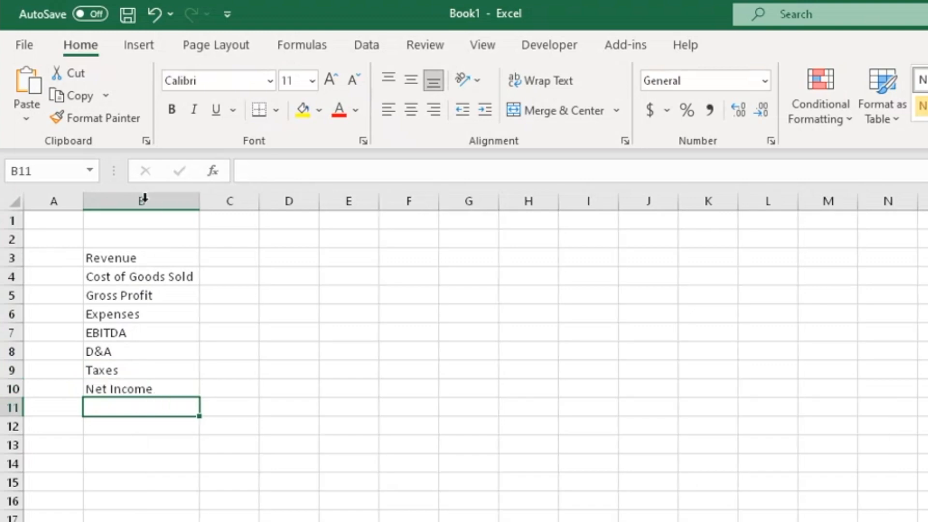
- Enter 10000 for Revenue in C3 and 3000 for Cost of Goods Sold in C4
{"action": "left_click", "coordinate": [236, 259]}
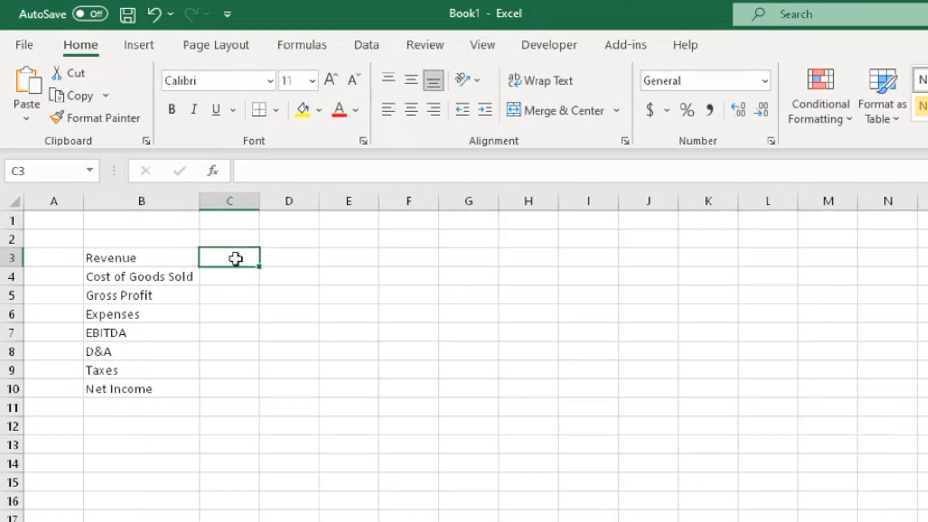
{"action": "type", "text": "10"}
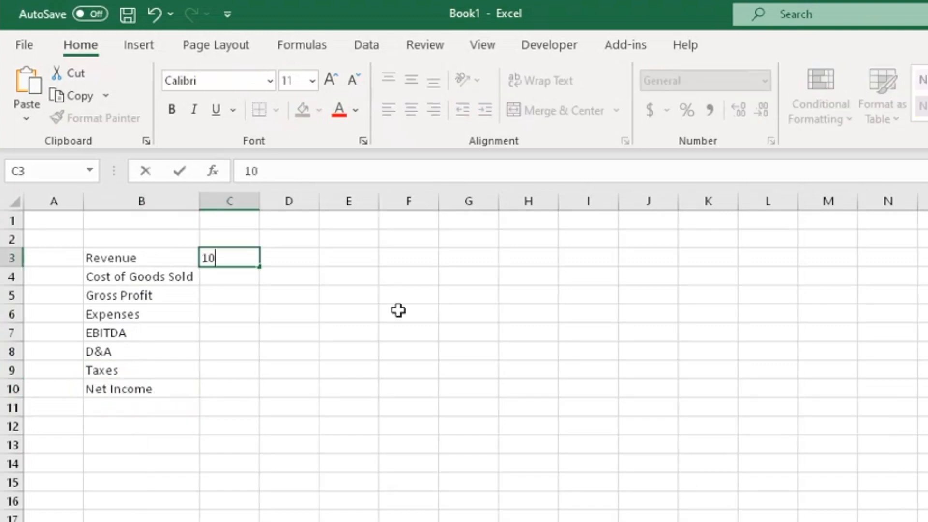
{"action": "type", "text": "000"}
{"action": "key", "text": "Return"}
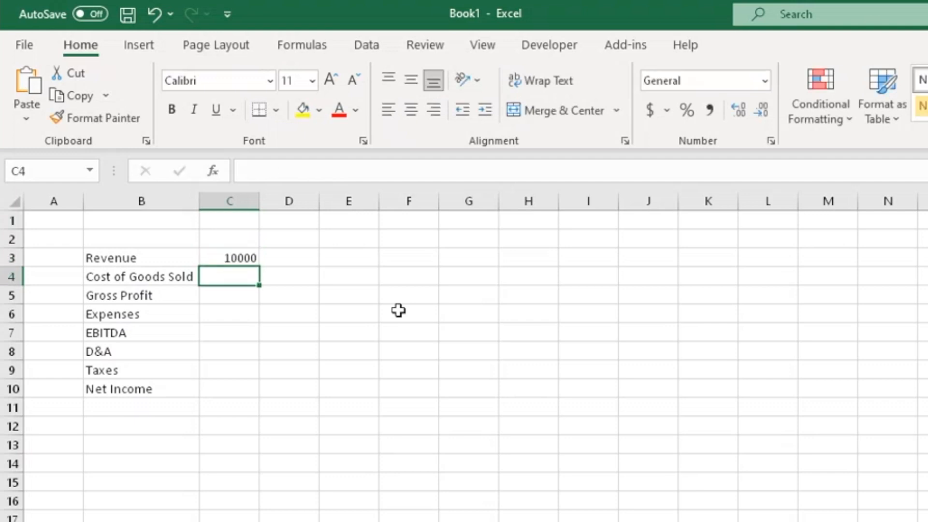
{"action": "type", "text": "3000"}
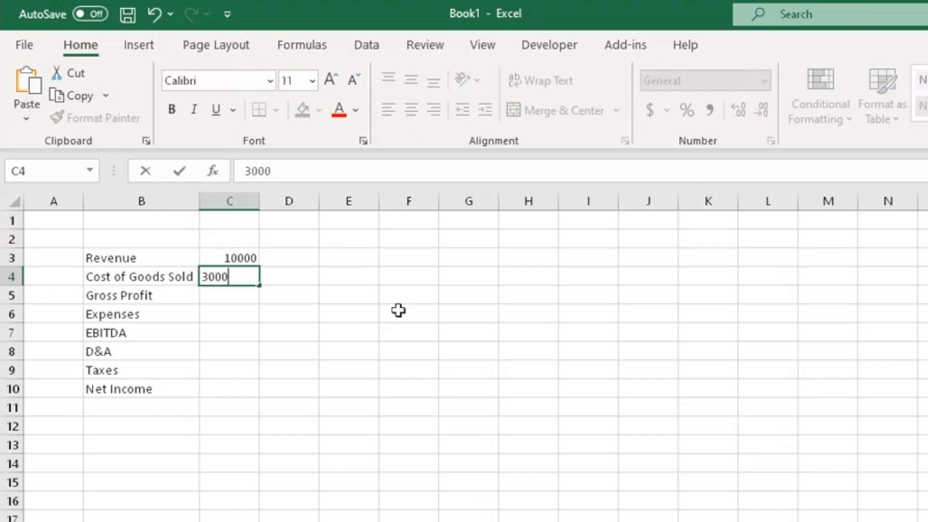
{"action": "key", "text": "Return"}
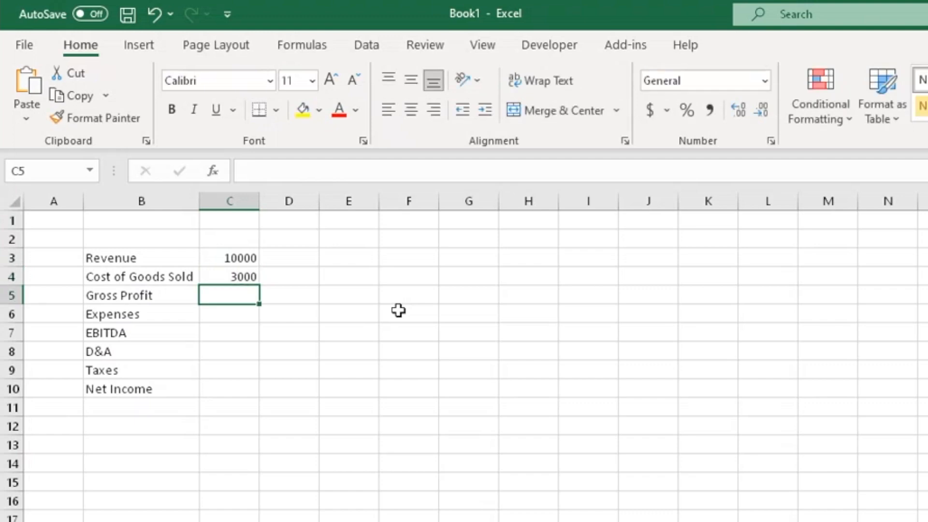
- Calculate Gross Profit in C5 as Revenue minus Cost of Goods Sold with the formula =C3-C4
{"action": "left_click", "coordinate": [324, 178]}
{"action": "type", "text": "="}
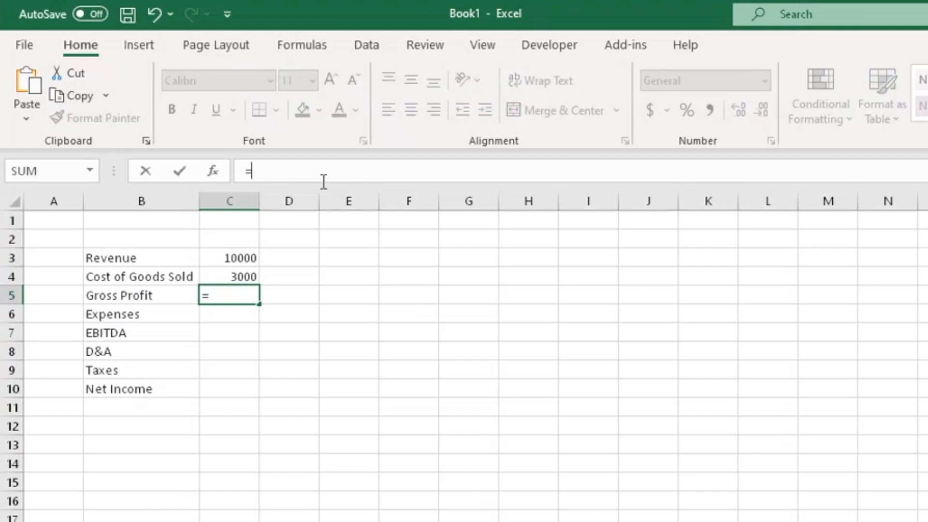
{"action": "left_click", "coordinate": [243, 263]}
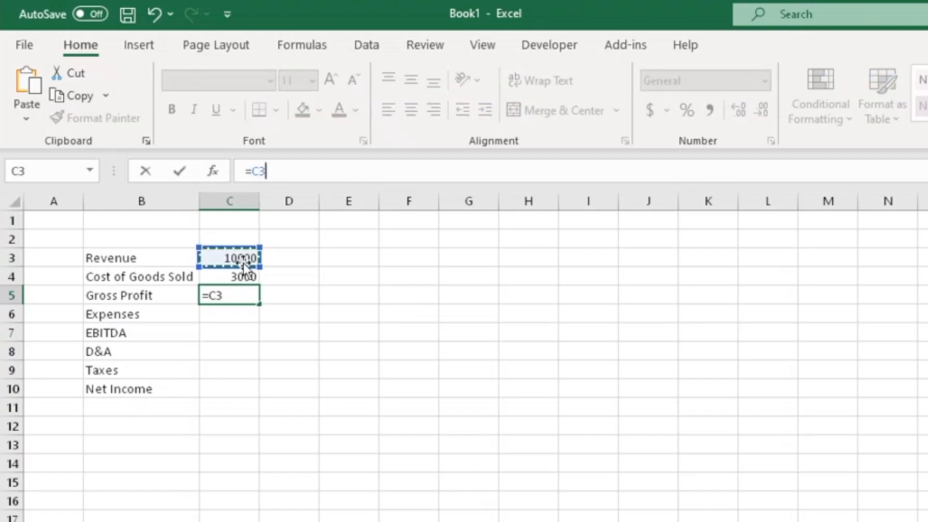
{"action": "type", "text": "-"}
{"action": "left_click", "coordinate": [210, 276]}
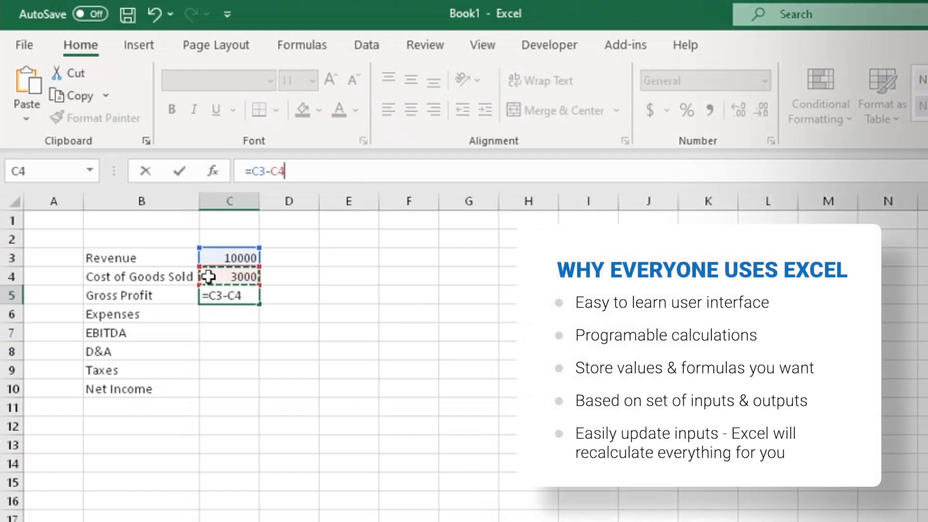
{"action": "key", "text": "Return"}
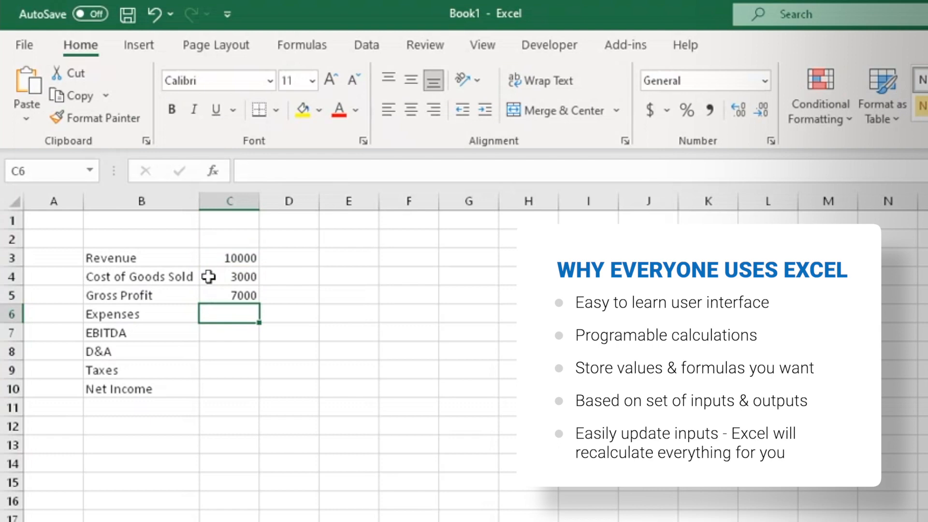
- Enter 2000 for Expenses in C6 and calculate EBITDA in C7 as Gross Profit minus Expenses, =C5-C6
{"action": "type", "text": "2000"}
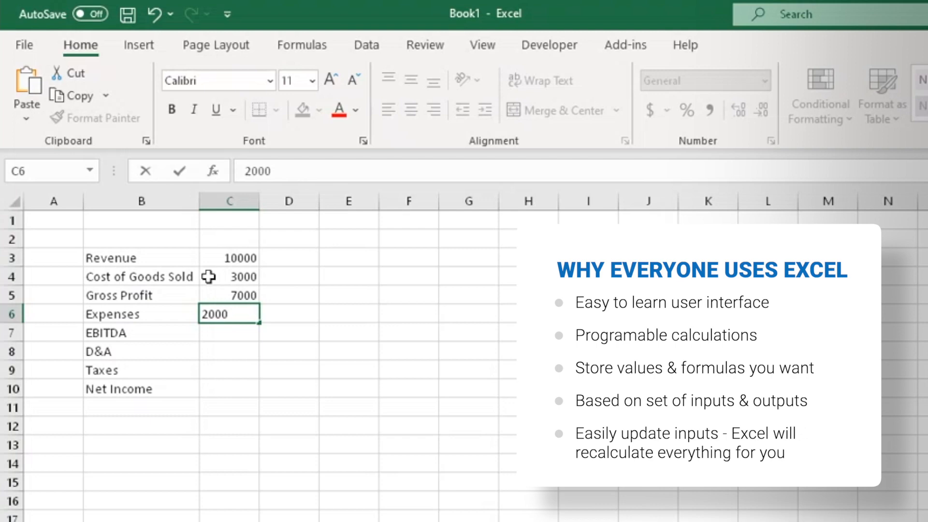
{"action": "key", "text": "Return"}
{"action": "type", "text": "="}
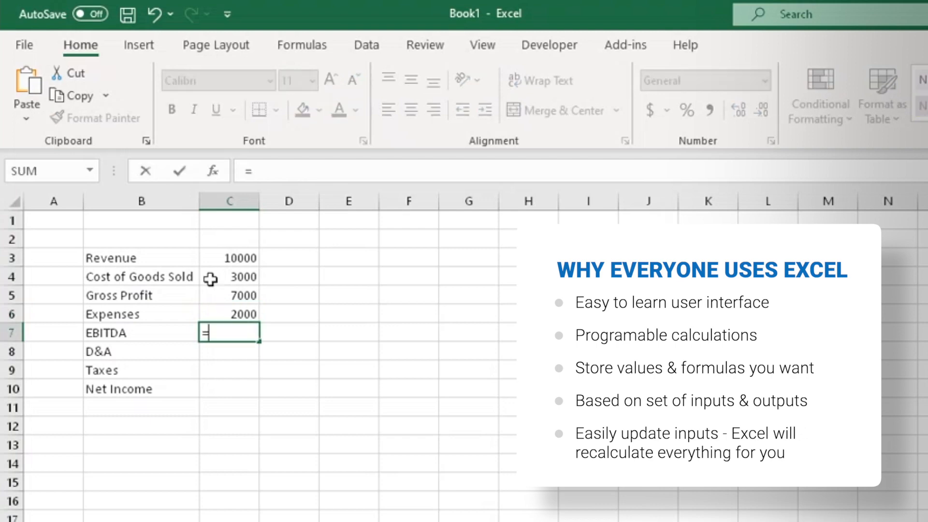
{"action": "left_click", "coordinate": [226, 295]}
{"action": "type", "text": "-"}
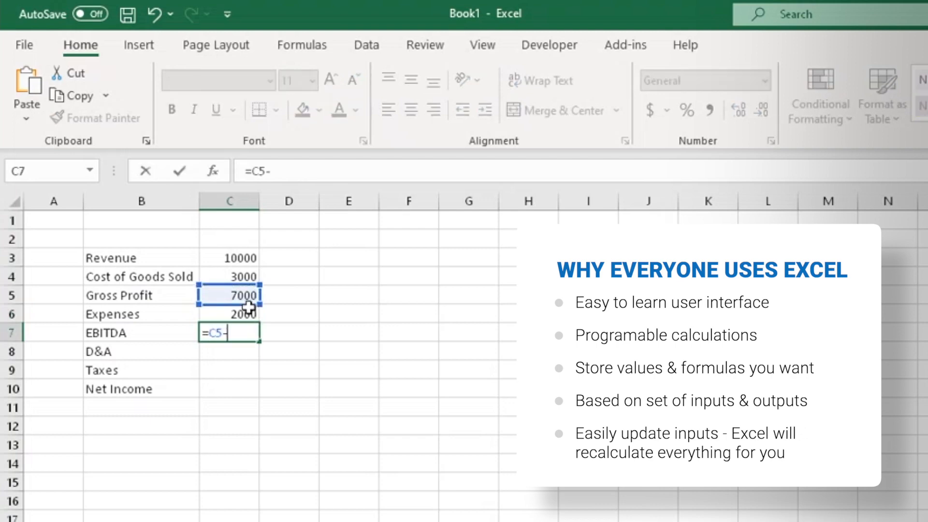
{"action": "left_click", "coordinate": [237, 314]}
{"action": "key", "text": "Return"}
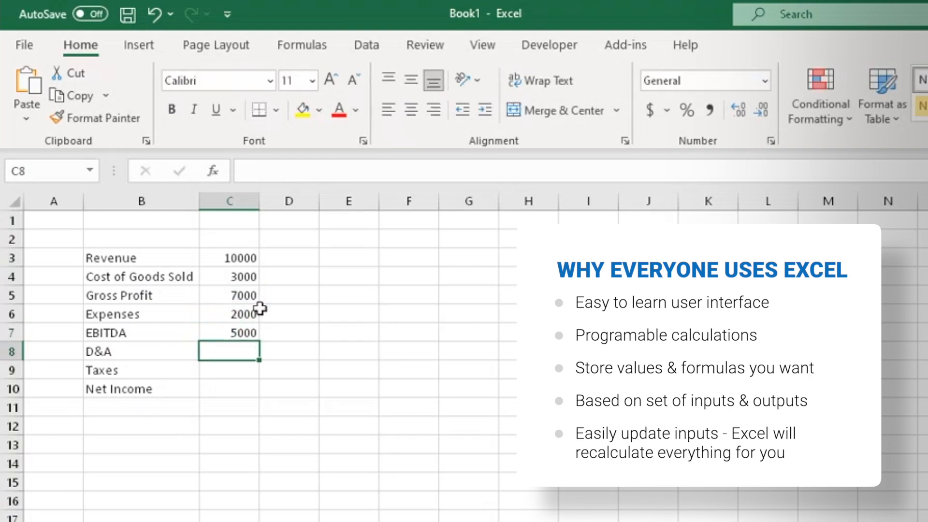
- Enter 1000 for D&A in C8 and 500 for Taxes in C9
{"action": "type", "text": "1000"}
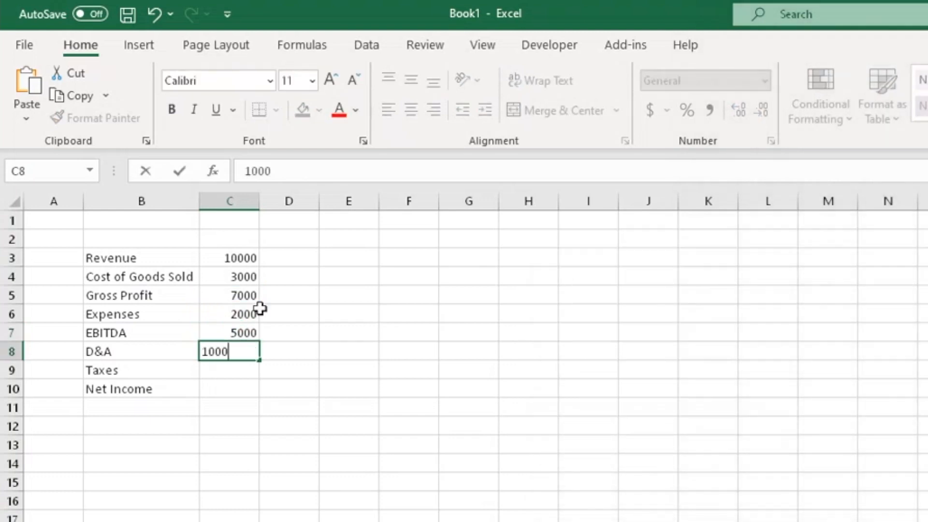
{"action": "key", "text": "Return"}
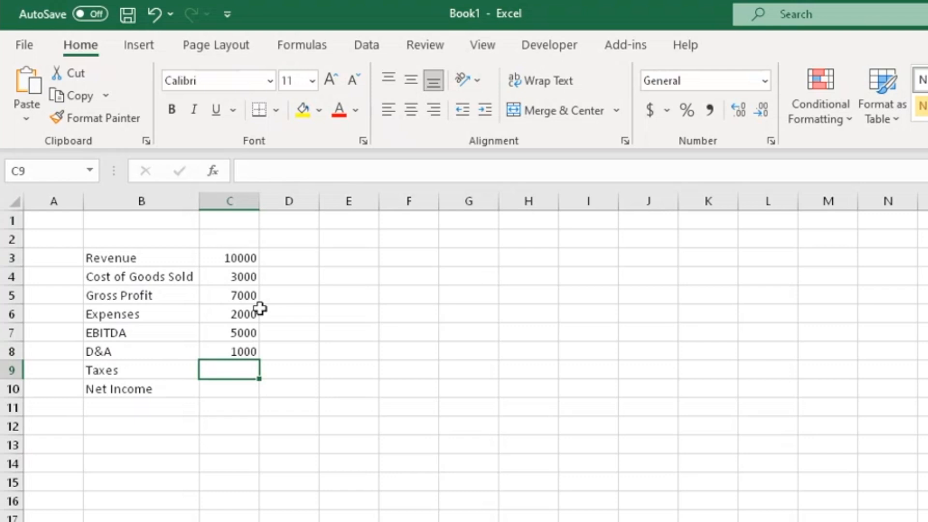
{"action": "type", "text": "500"}
{"action": "key", "text": "Return"}
{"action": "type", "text": "="}
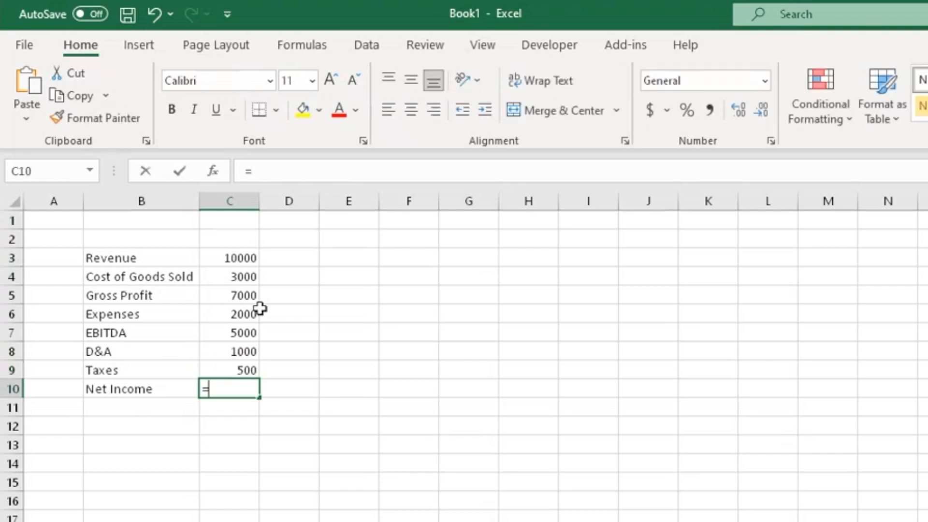
{"action": "left_click", "coordinate": [230, 332]}
{"action": "type", "text": "="}
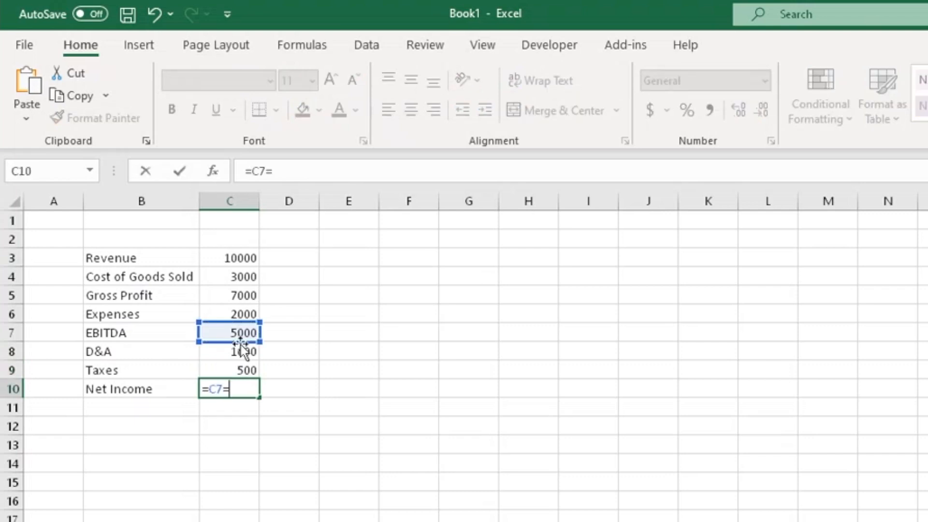
{"action": "key", "text": "BackSpace"}
{"action": "type", "text": "-"}
{"action": "left_click", "coordinate": [231, 352]}
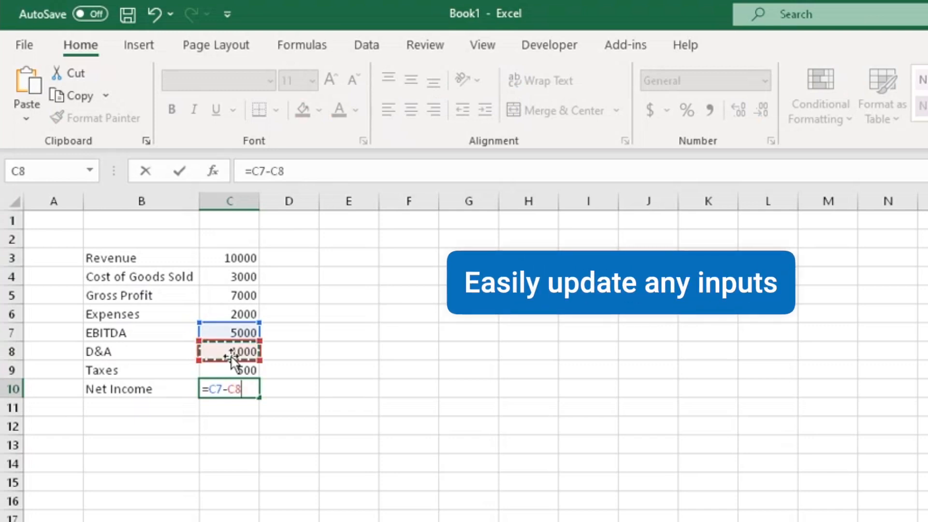
{"action": "type", "text": "-"}
{"action": "left_click", "coordinate": [226, 372]}
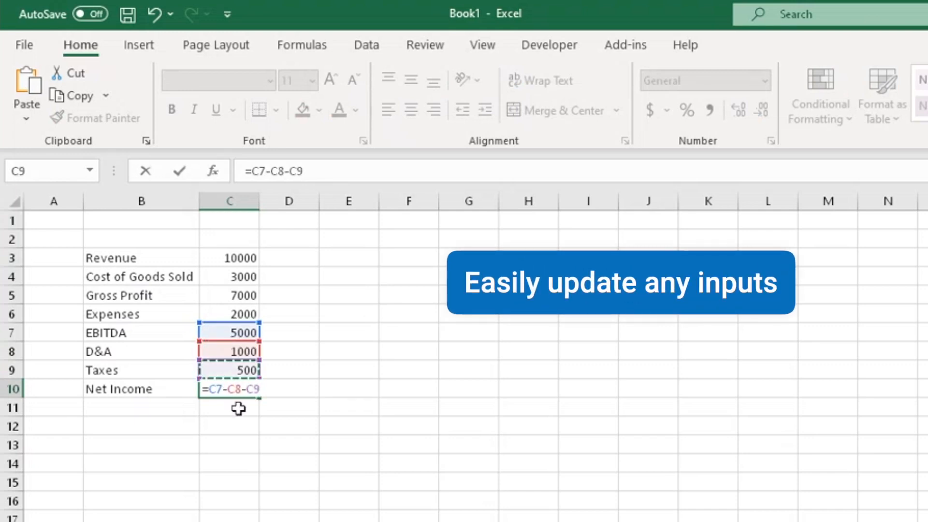
{"action": "key", "text": "Escape"}
- Calculate Net Income in C10 as EBITDA minus D&A and Taxes with the formula =C7-C8-C9
{"action": "type", "text": "="}
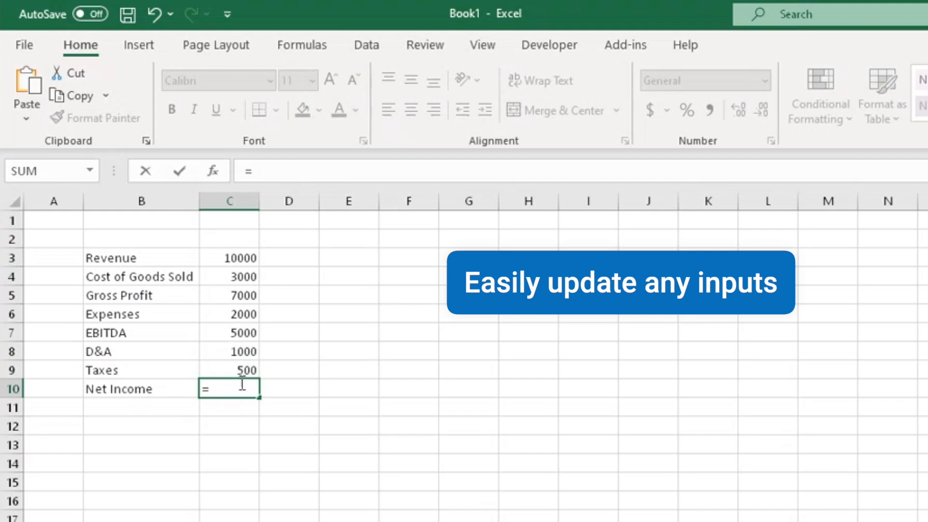
{"action": "left_click", "coordinate": [238, 334]}
{"action": "type", "text": "-"}
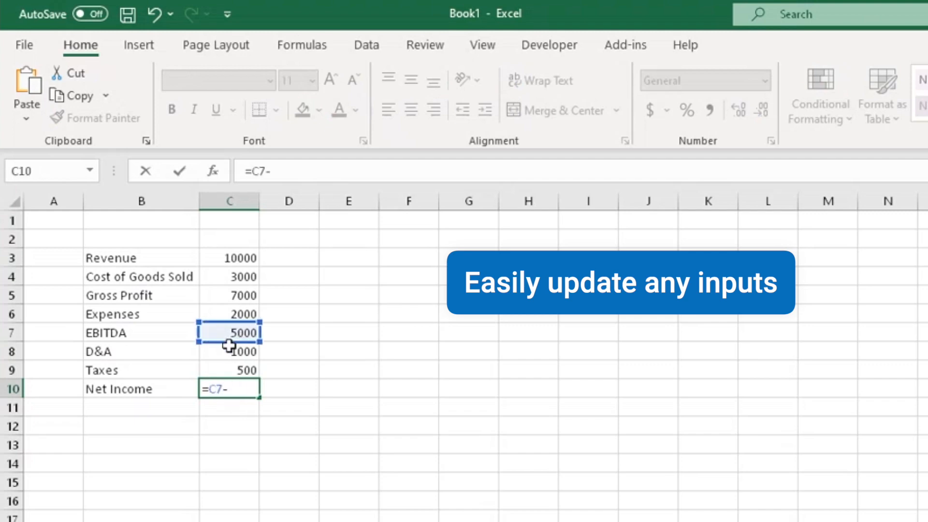
{"action": "left_click", "coordinate": [222, 351]}
{"action": "type", "text": "+"}
{"action": "key", "text": "BackSpace"}
{"action": "type", "text": "-"}
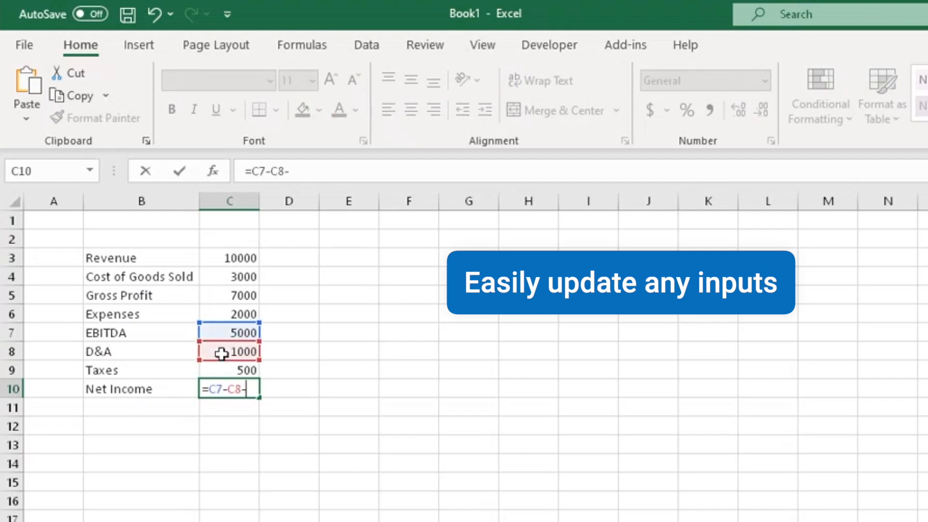
{"action": "left_click", "coordinate": [232, 372]}
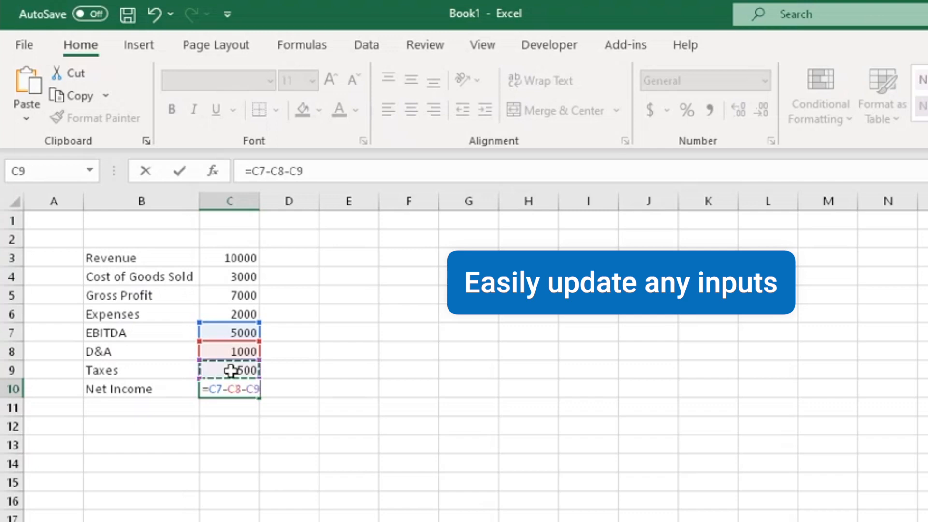
{"action": "key", "text": "Return"}
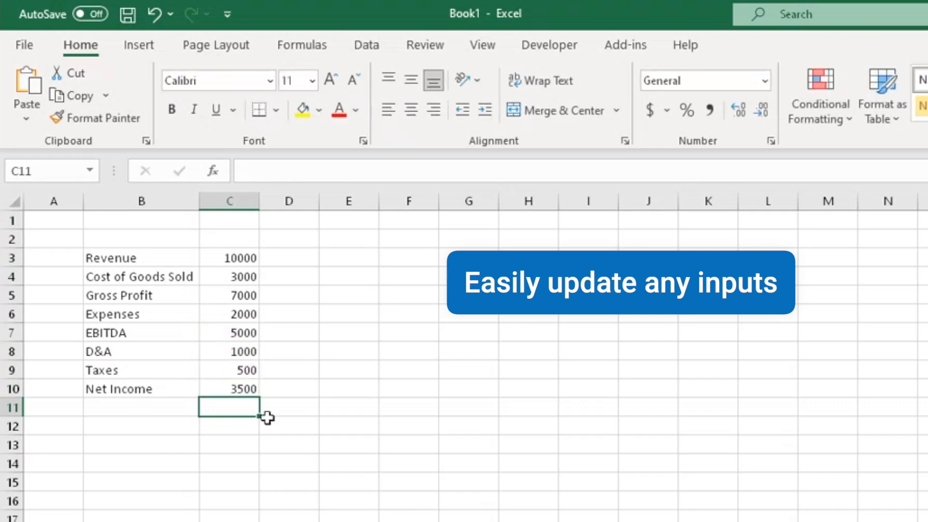
- Format the income statement values in C3:C10 with thousands separators and no decimal places
{"action": "left_click_drag", "start_coordinate": [234, 256], "coordinate": [233, 390]}
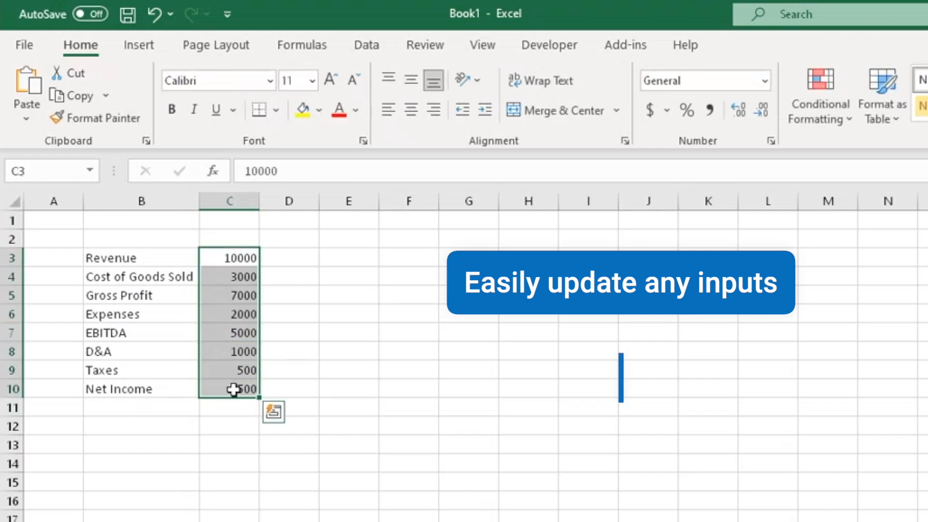
{"action": "left_click", "coordinate": [710, 110]}
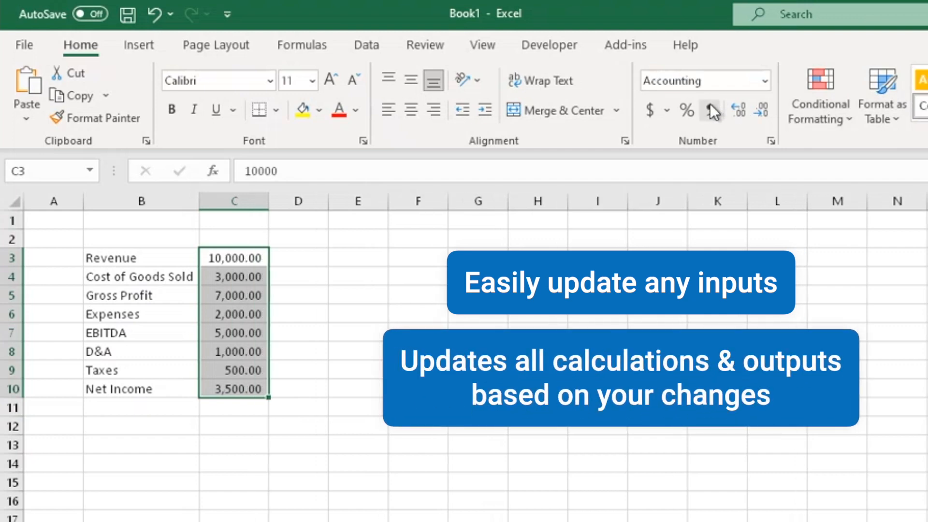
{"action": "left_click", "coordinate": [766, 112]}
{"action": "left_click", "coordinate": [767, 112]}
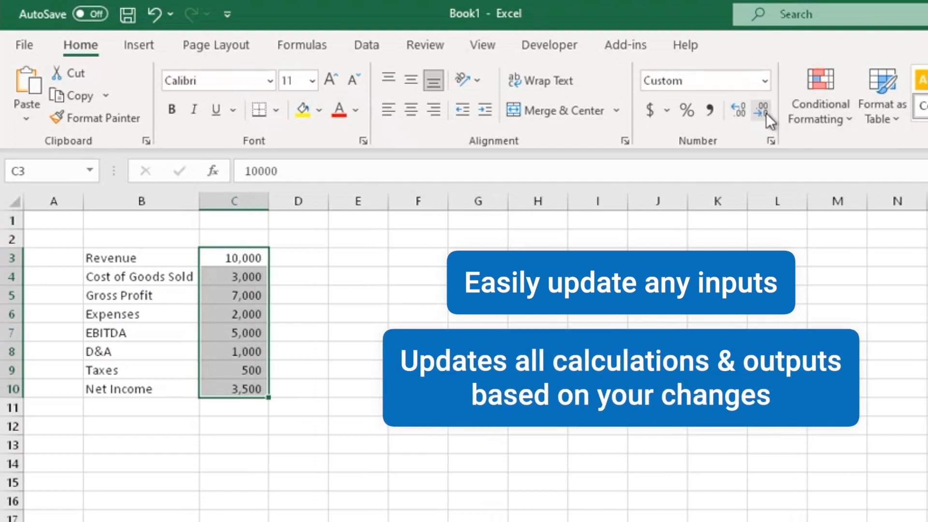
- Replace the Cost of Goods Sold value in C4 with a formula taking 30% of Revenue, =C3*.3
{"action": "left_click", "coordinate": [252, 276]}
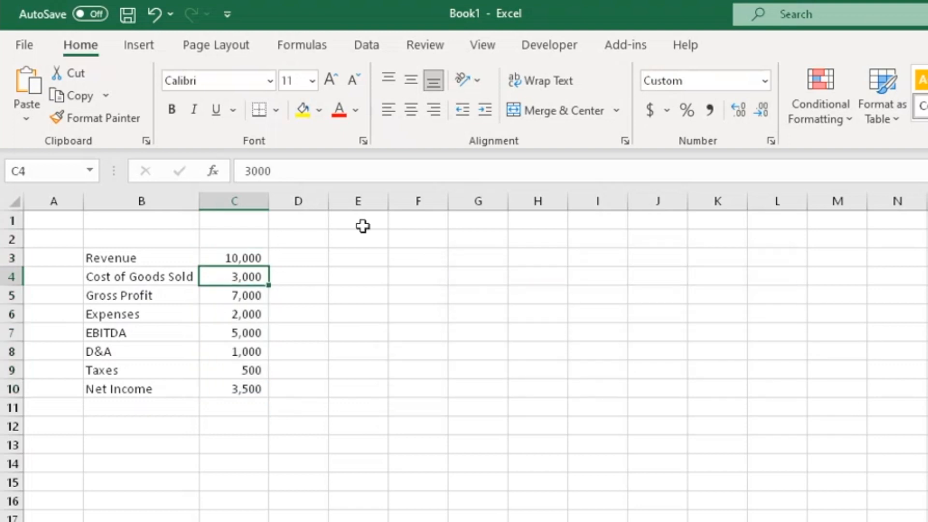
{"action": "left_click", "coordinate": [307, 173]}
{"action": "left_click_drag", "start_coordinate": [307, 173], "coordinate": [216, 167]}
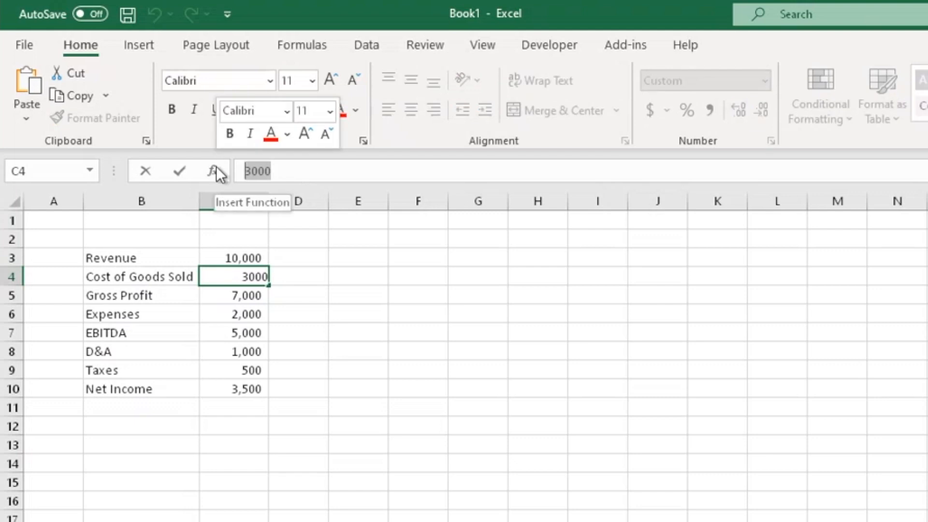
{"action": "type", "text": "="}
{"action": "left_click", "coordinate": [222, 255]}
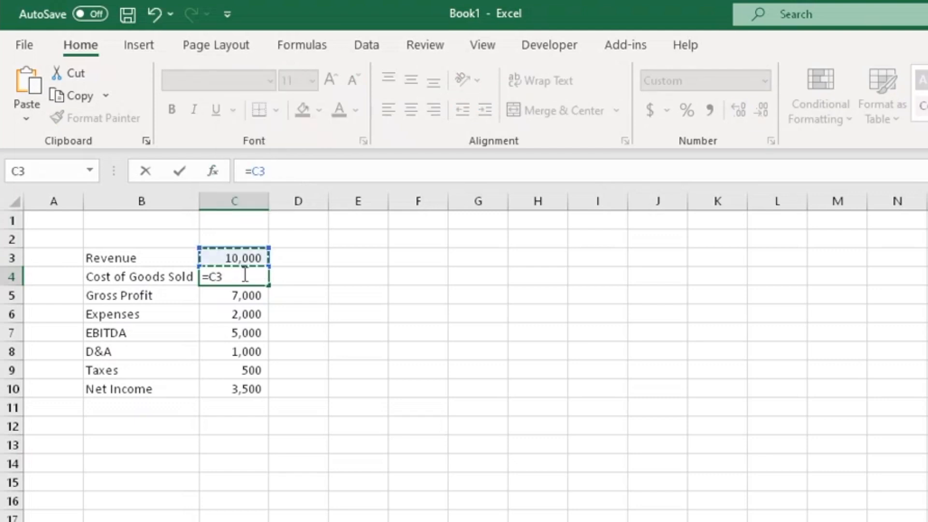
{"action": "type", "text": "*.3"}
{"action": "key", "text": "Return"}
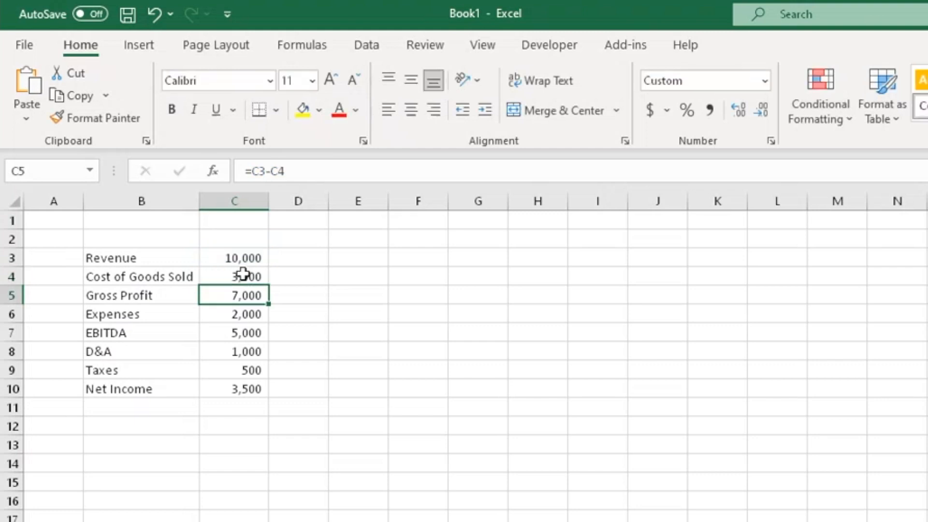
- Set Revenue in C3 to 20000
{"action": "left_click", "coordinate": [263, 257]}
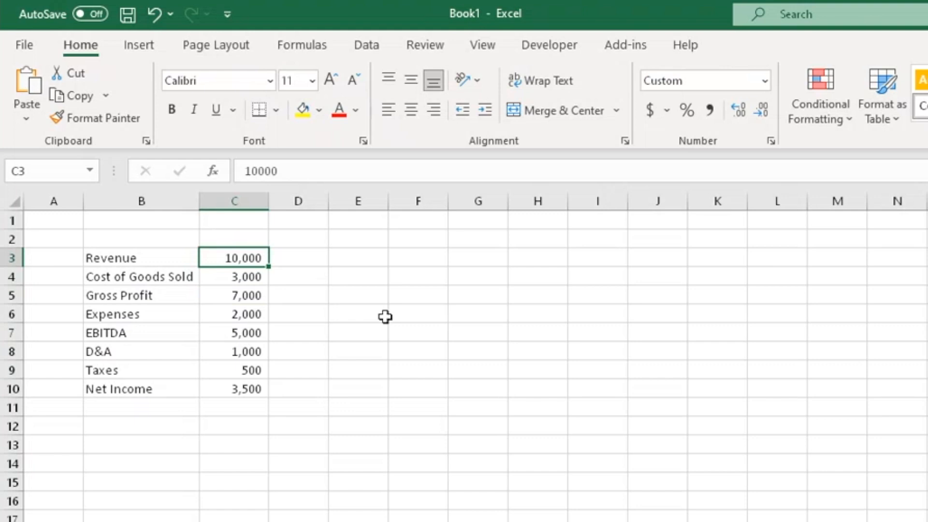
{"action": "type", "text": "20000"}
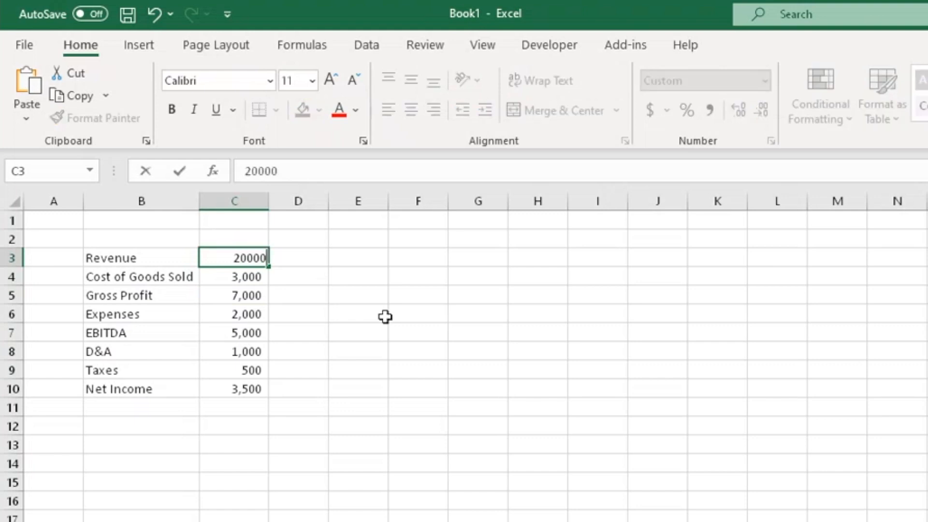
{"action": "key", "text": "Return"}
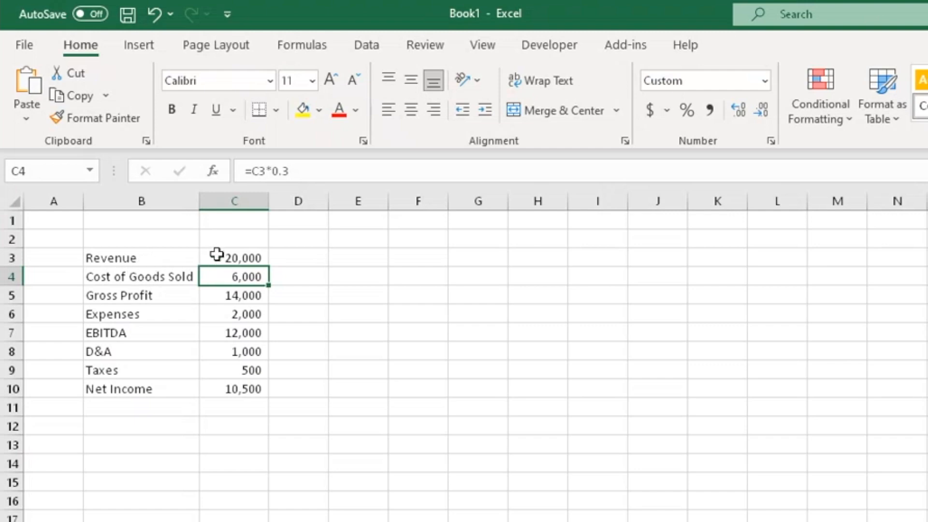
- Format the values in C3:C10 as dollar accounting amounts with no decimal places
{"action": "left_click_drag", "start_coordinate": [220, 255], "coordinate": [237, 394]}
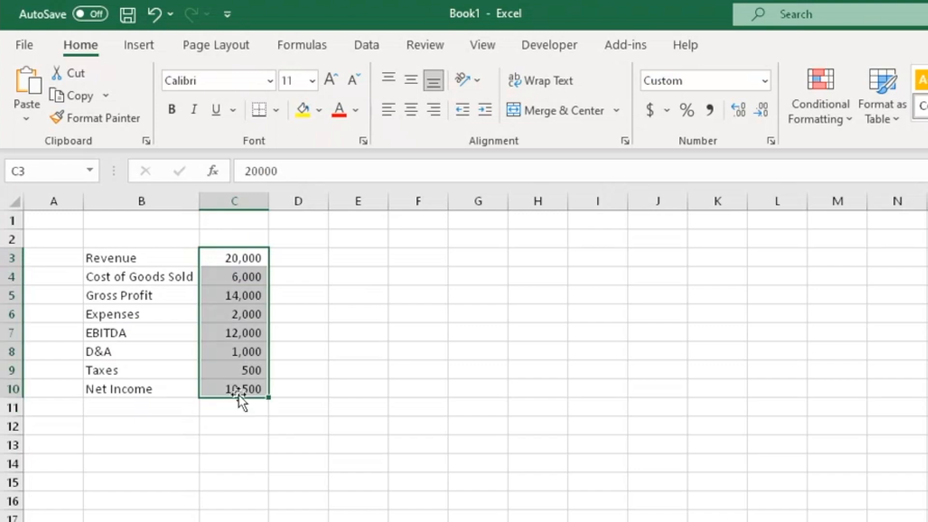
{"action": "left_click", "coordinate": [651, 107]}
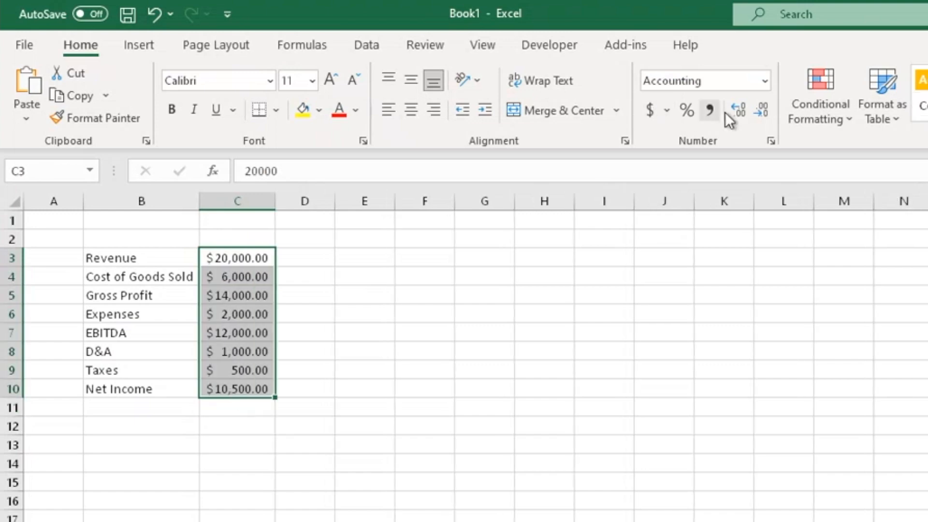
{"action": "left_click", "coordinate": [755, 107]}
{"action": "left_click", "coordinate": [755, 107]}
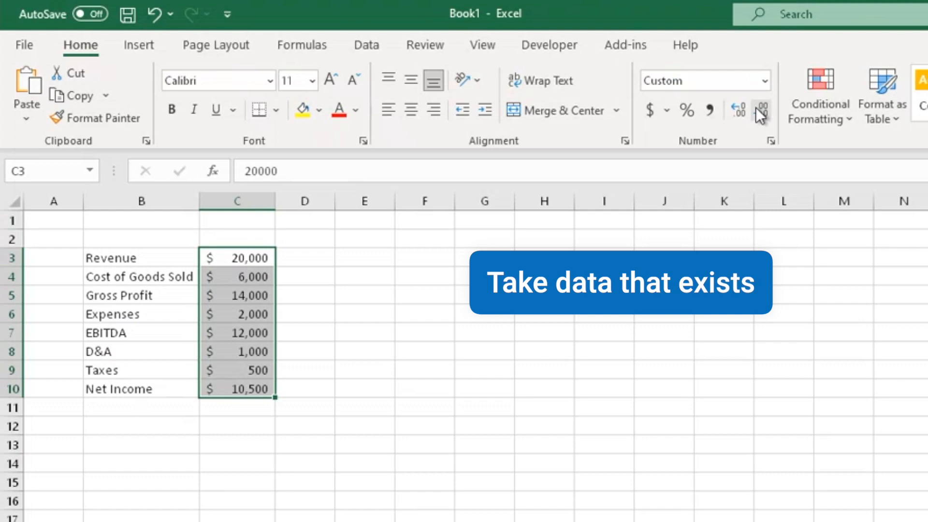
{"action": "left_click", "coordinate": [230, 458]}
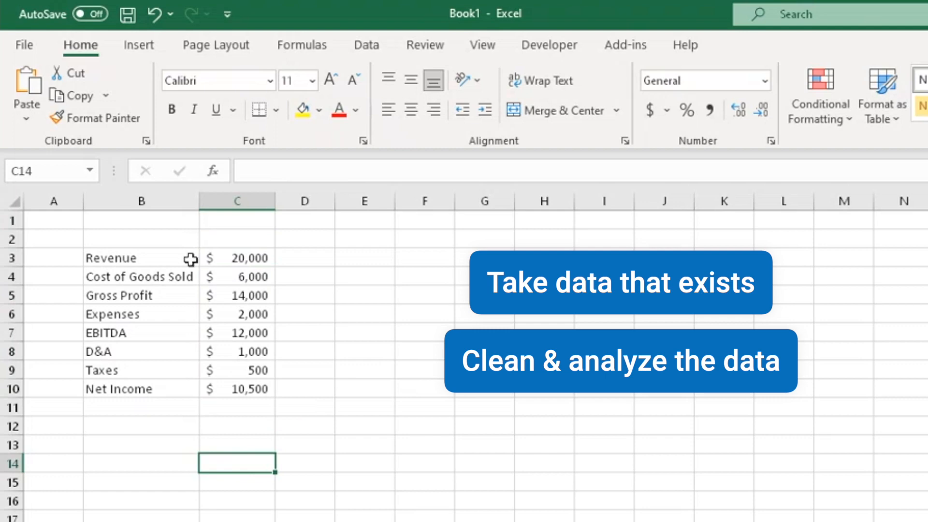
- Make the Net Income row B10:C10 bold and add a top border above it
{"action": "left_click_drag", "start_coordinate": [186, 390], "coordinate": [250, 389]}
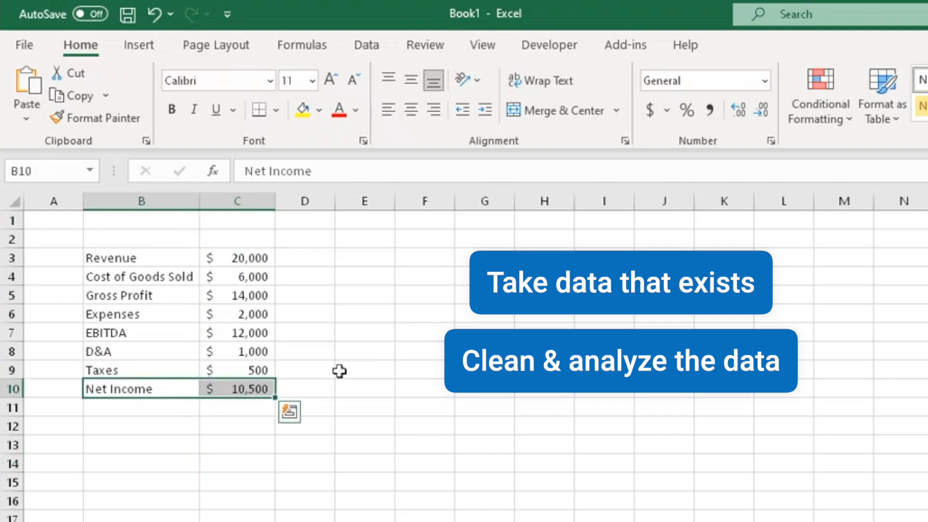
{"action": "left_click", "coordinate": [169, 109]}
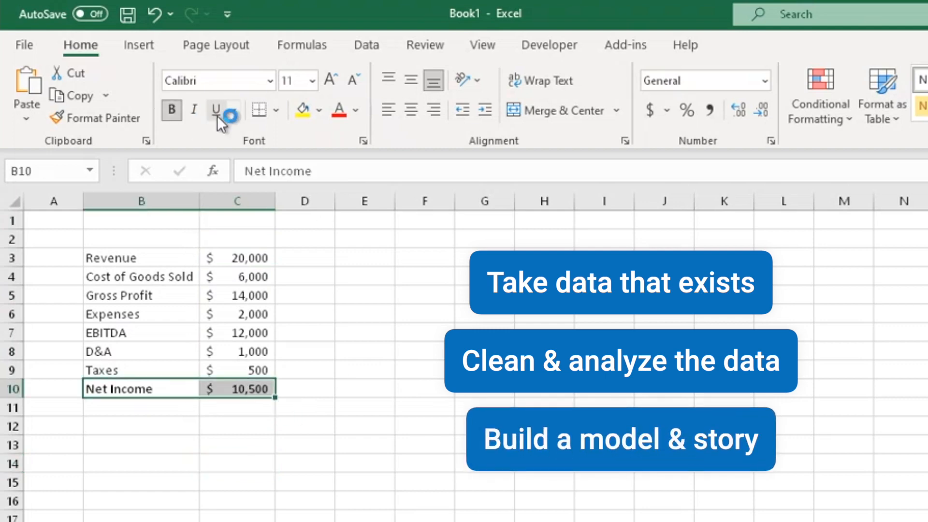
{"action": "left_click", "coordinate": [216, 112]}
{"action": "left_click", "coordinate": [222, 116]}
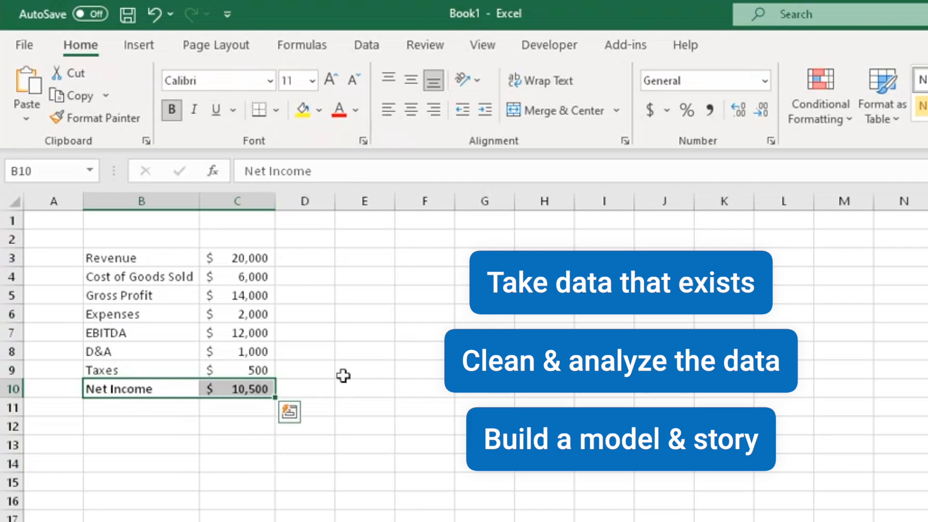
{"action": "left_click", "coordinate": [280, 109]}
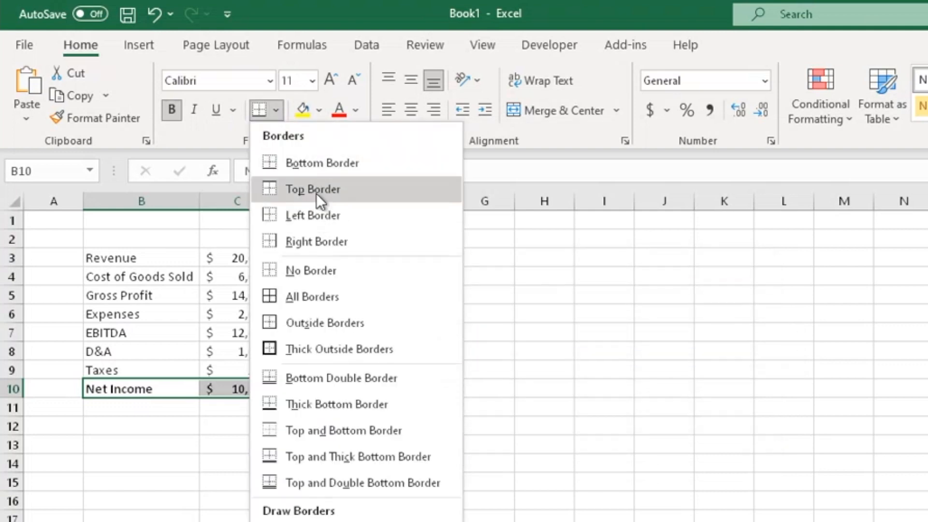
{"action": "left_click", "coordinate": [316, 193]}
{"action": "left_click", "coordinate": [392, 387]}
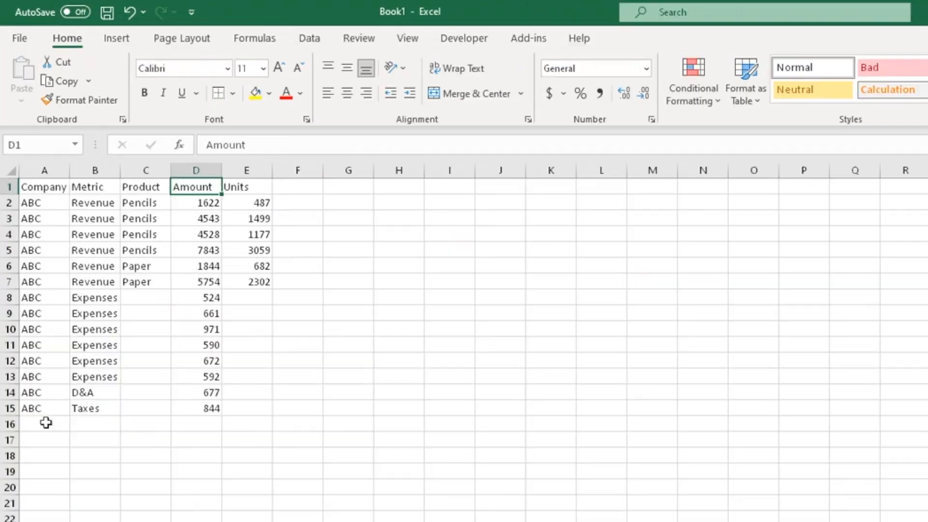
- Examine the Company, Metric, Product, Amount and Units columns in the Data sheet
{"action": "key", "text": "Down"}
{"action": "key", "text": "Right"}
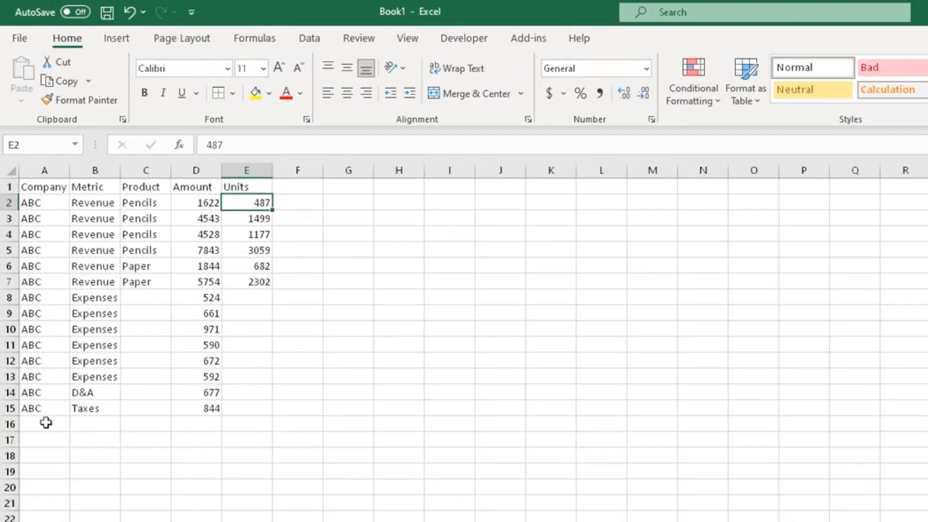
{"action": "key", "text": "Left"}
{"action": "key", "text": "Left"}
{"action": "key", "text": "Up"}
{"action": "key", "text": "Left"}
{"action": "key", "text": "Left"}
{"action": "key", "text": "Right"}
{"action": "key", "text": "Right"}
{"action": "key", "text": "Right"}
{"action": "key", "text": "Right"}
{"action": "key", "text": "Down"}
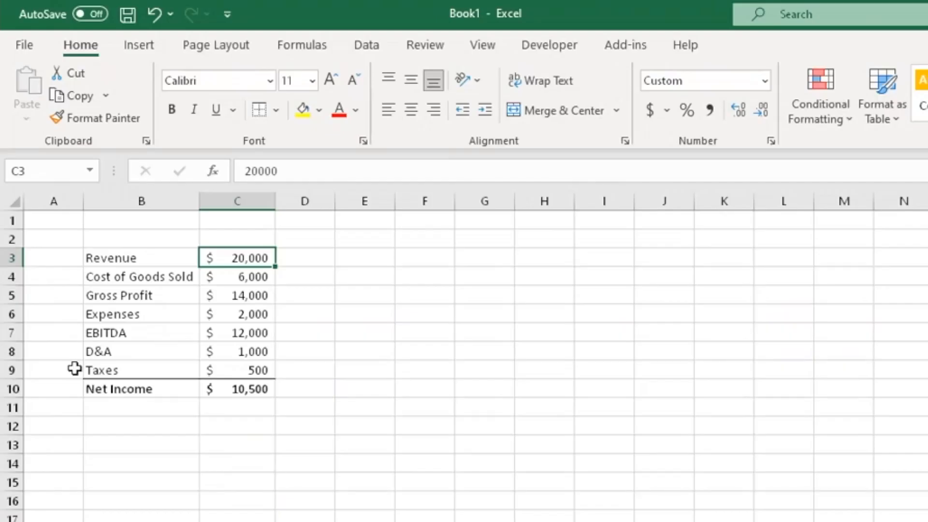
- Start a SUMIFS formula in C3 with Data column D as the sum range and Data column B as the criteria range
{"action": "type", "text": "=sumifs("}
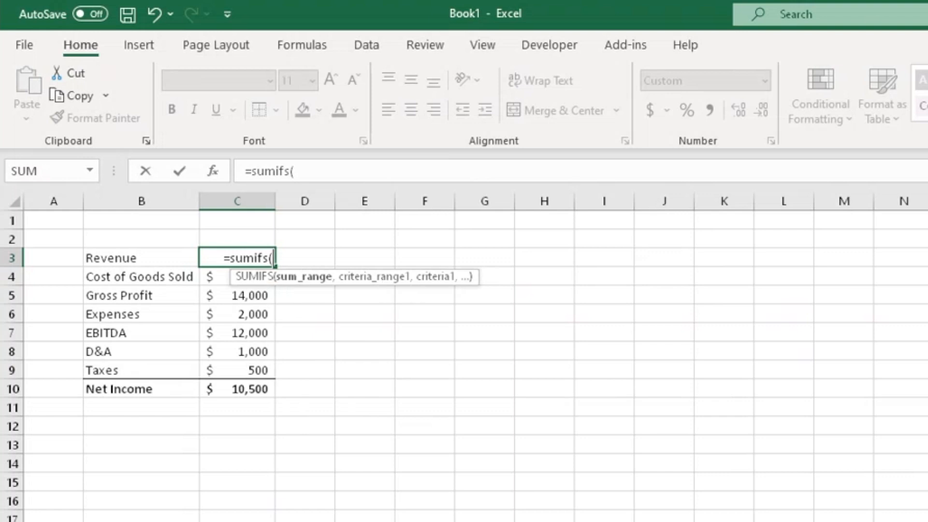
{"action": "key", "text": "Escape"}
{"action": "key", "text": "ctrl+Page_Down"}
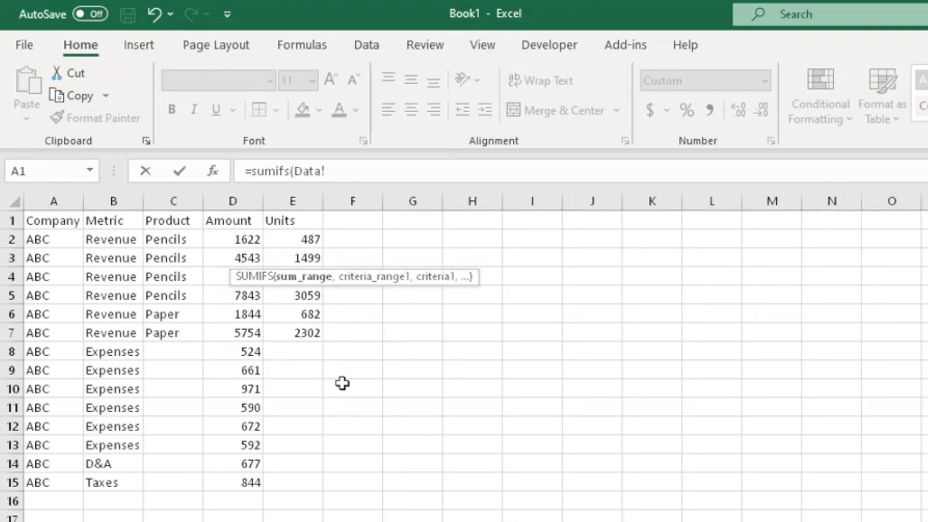
{"action": "left_click", "coordinate": [234, 195]}
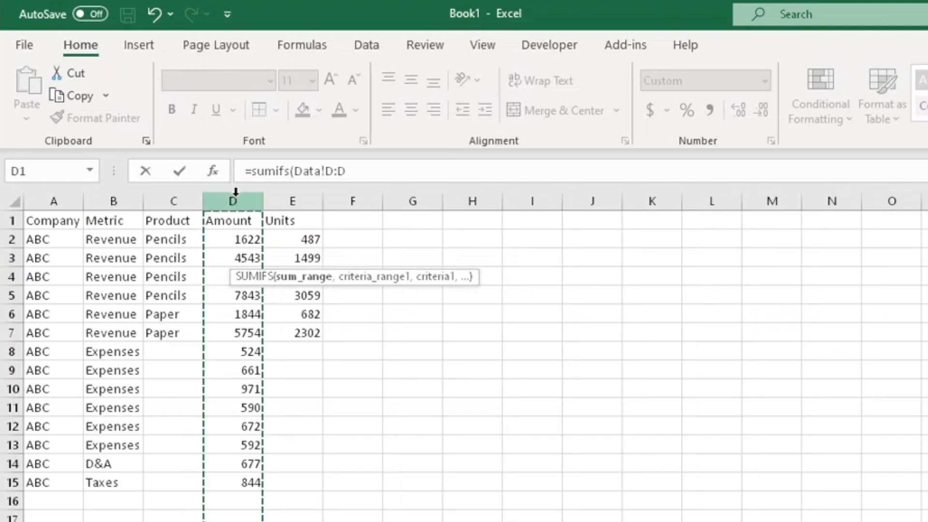
{"action": "type", "text": ","}
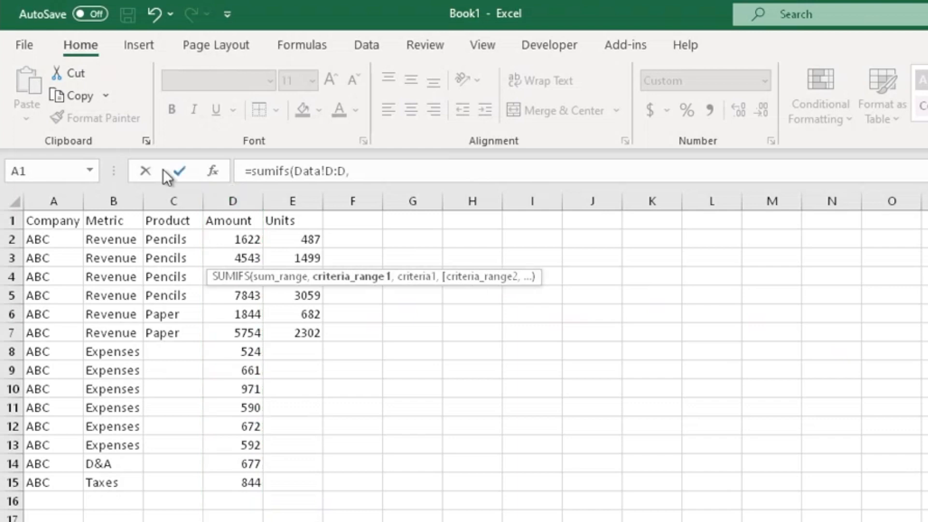
{"action": "left_click", "coordinate": [110, 196]}
{"action": "type", "text": ","}
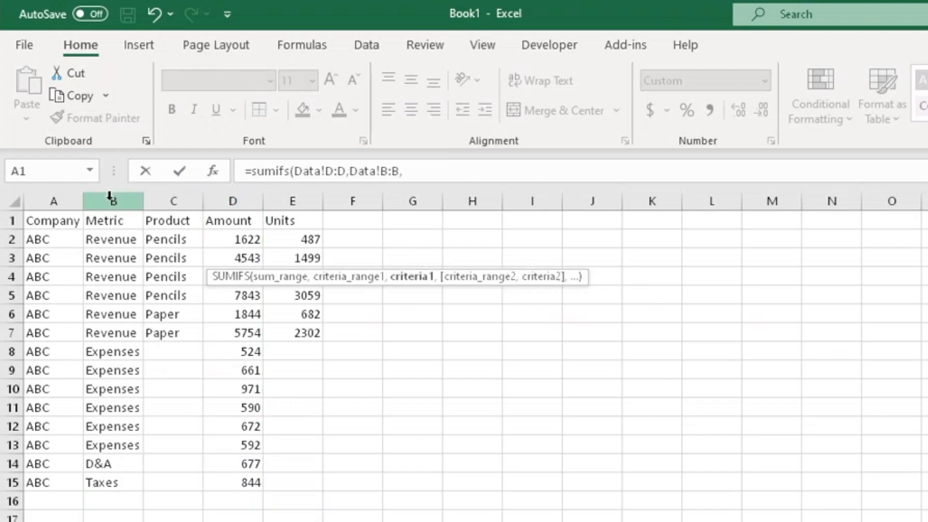
- Complete the Revenue formula in C3 with B3 as the criterion, without the Sheet1 reference
{"action": "left_click", "coordinate": [306, 520]}
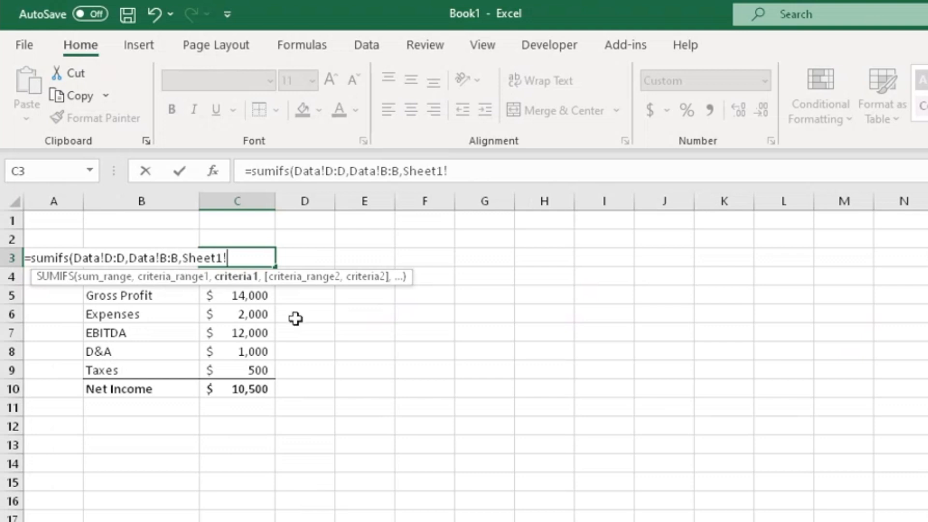
{"action": "left_click", "coordinate": [443, 170]}
{"action": "left_click_drag", "start_coordinate": [443, 170], "coordinate": [402, 170]}
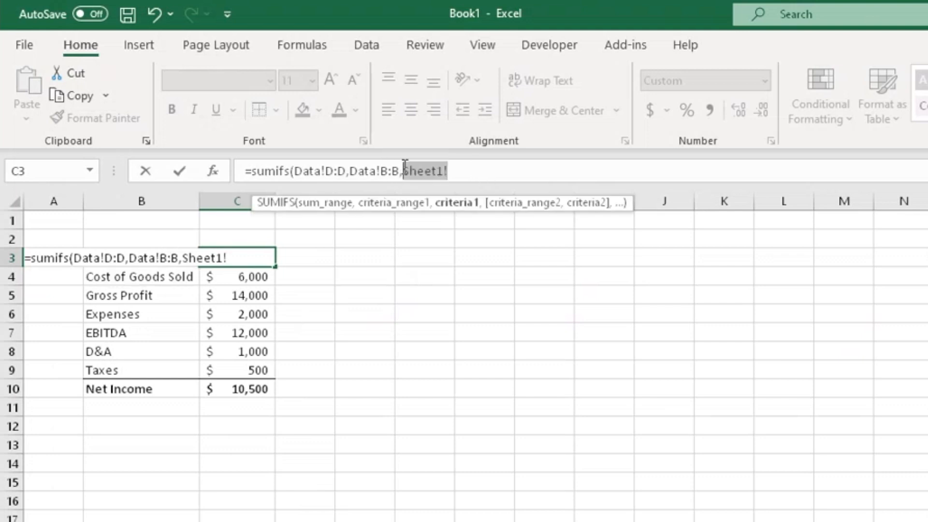
{"action": "type", "text": "b3"}
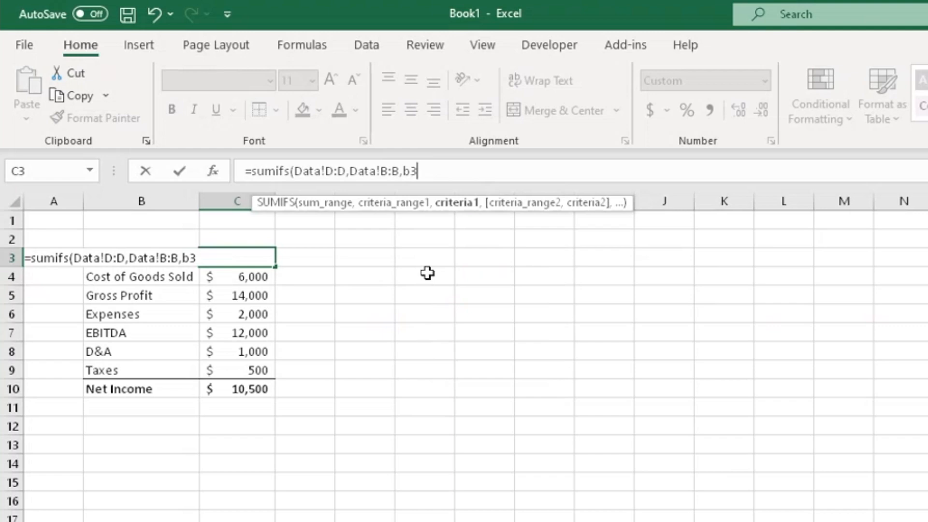
{"action": "type", "text": ")"}
{"action": "key", "text": "Return"}
{"action": "key", "text": "Up"}
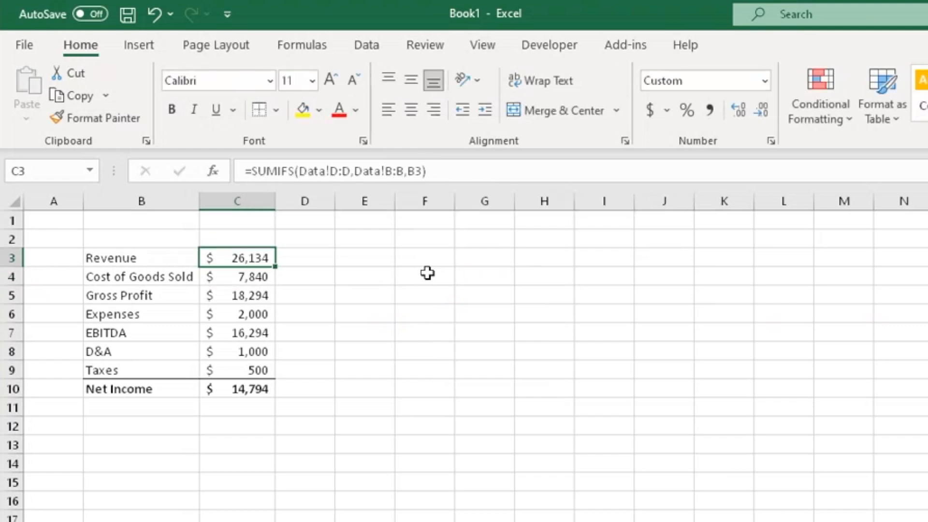
{"action": "left_click", "coordinate": [429, 180]}
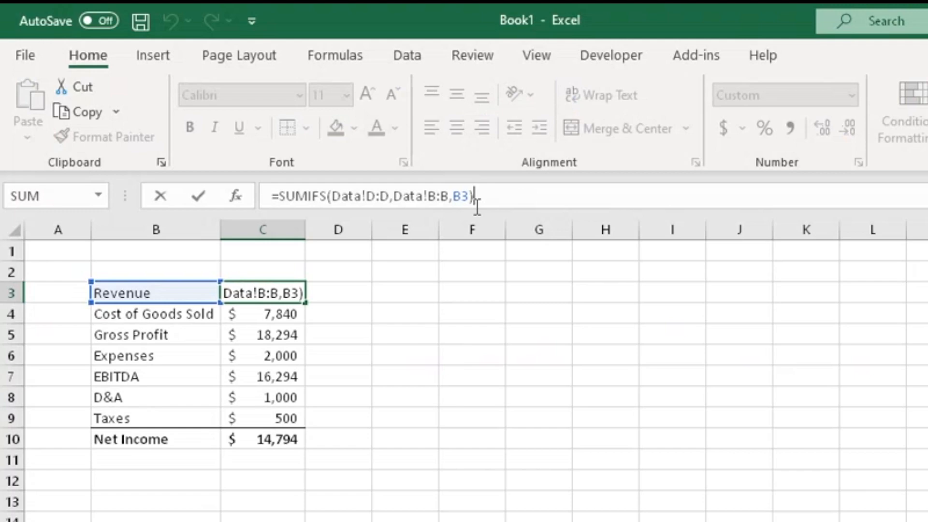
{"action": "key", "text": "Return"}
- Set Expenses in C6 to =SUMIFS(Data!D:D,Data!B:B,B6)
{"action": "key", "text": "Down"}
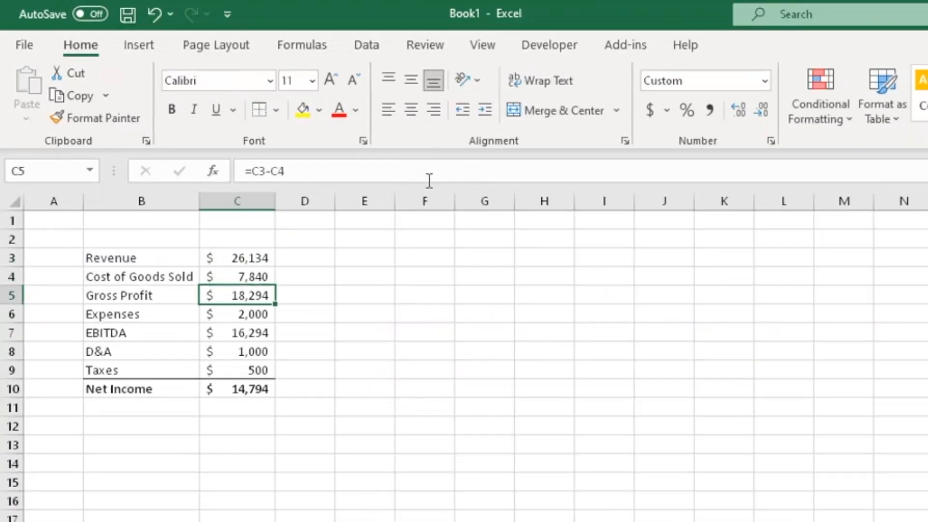
{"action": "key", "text": "Down"}
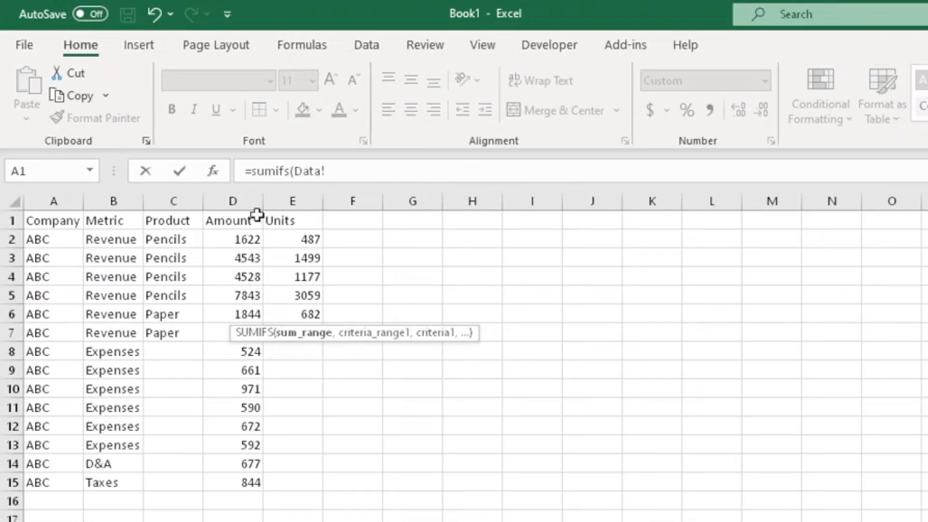
{"action": "left_click", "coordinate": [233, 201]}
{"action": "type", "text": ","}
{"action": "left_click", "coordinate": [114, 201]}
{"action": "type", "text": ",b6)"}
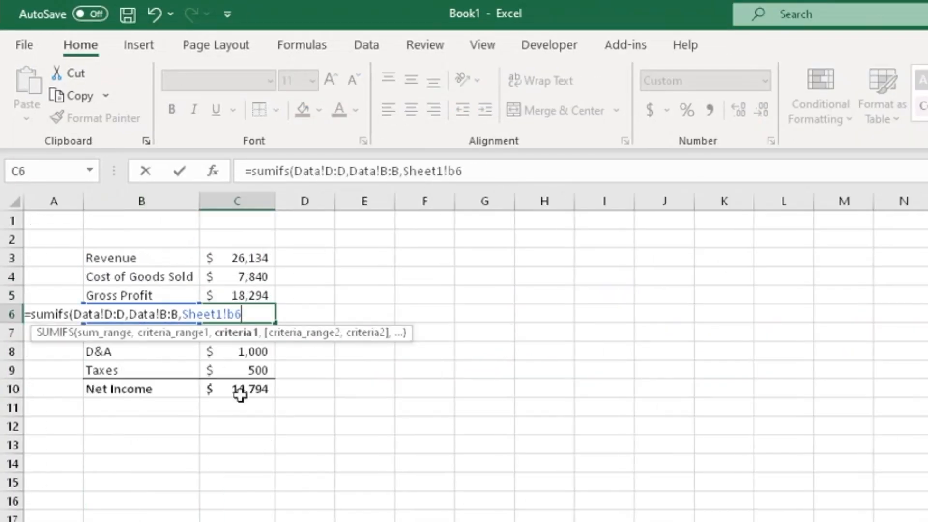
{"action": "left_click_drag", "start_coordinate": [460, 171], "coordinate": [405, 171]}
{"action": "key", "text": "BackSpace"}
{"action": "left_click", "coordinate": [461, 165]}
{"action": "key", "text": "Return"}
- Copy the Expenses formula from C6 into the D&A cell C8
{"action": "key", "text": "Up"}
{"action": "key", "text": "ctrl+c"}
{"action": "key", "text": "Down"}
{"action": "key", "text": "Down"}
{"action": "key", "text": "ctrl+v"}
{"action": "key", "text": "Down"}
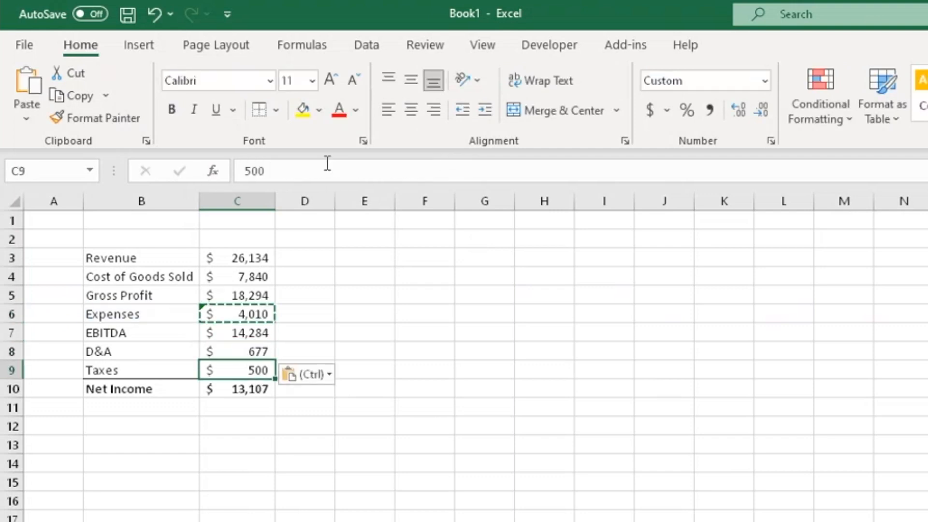
- Paste only the copied SUMIFS formula into the Taxes cell C9, keeping that cell's bottom border
{"action": "key", "text": "ctrl+v"}
{"action": "key", "text": "ctrl+z"}
{"action": "right_click", "coordinate": [243, 371]}
{"action": "left_click", "coordinate": [340, 440]}
{"action": "left_click", "coordinate": [356, 167]}
{"action": "key", "text": "Return"}
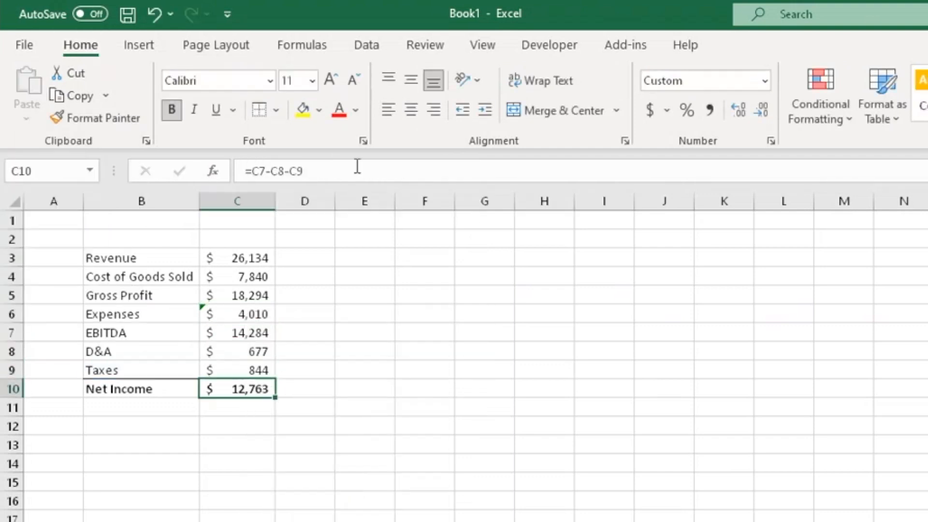
{"action": "key", "text": "Up"}
{"action": "key", "text": "Up"}
{"action": "key", "text": "Up"}
{"action": "key", "text": "Up"}
{"action": "key", "text": "Up"}
{"action": "key", "text": "Up"}
{"action": "key", "text": "Up"}
{"action": "key", "text": "Up"}
{"action": "key", "text": "Right"}
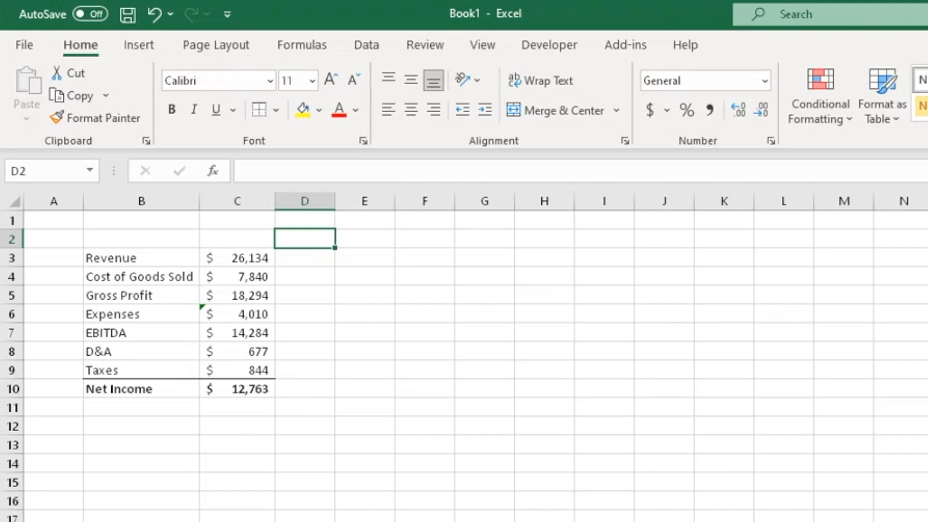
- Set the first Pencils revenue Amount in D2 of the Data sheet to 2622 and check the income statement
{"action": "key", "text": "ctrl+Page_Up"}
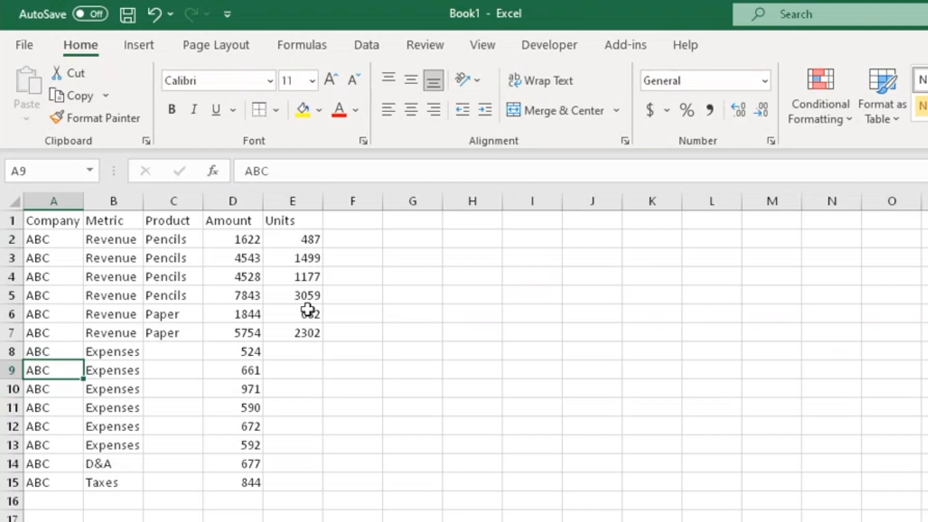
{"action": "left_click", "coordinate": [236, 235]}
{"action": "left_click", "coordinate": [249, 171]}
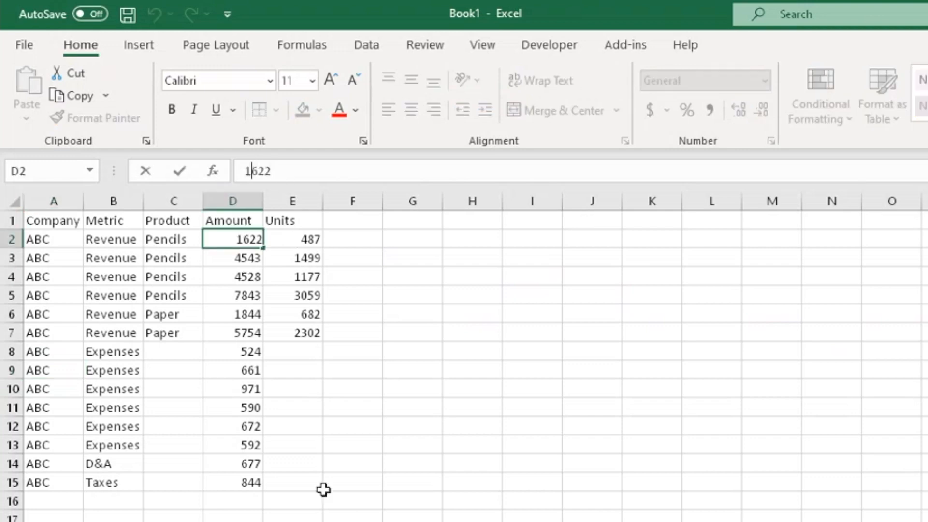
{"action": "key", "text": "BackSpace"}
{"action": "type", "text": "2"}
{"action": "key", "text": "Return"}
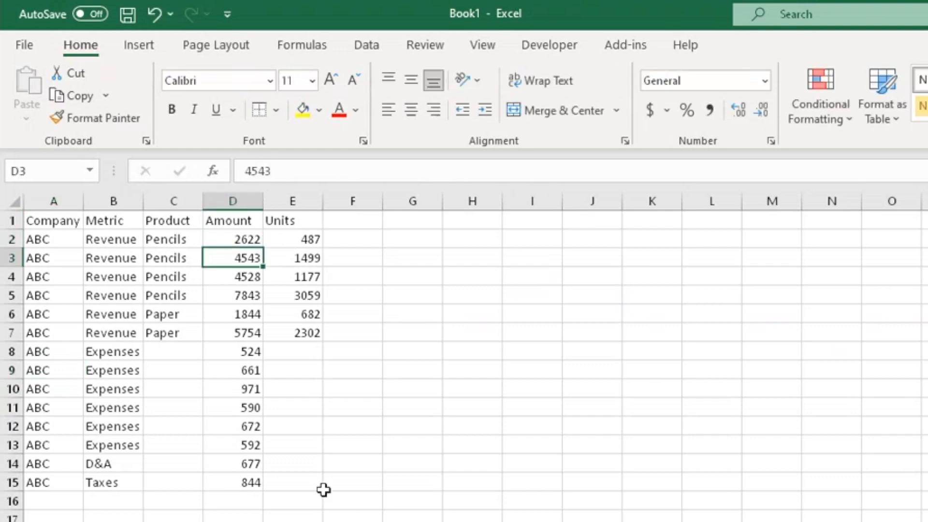
{"action": "key", "text": "ctrl+Page_Down"}
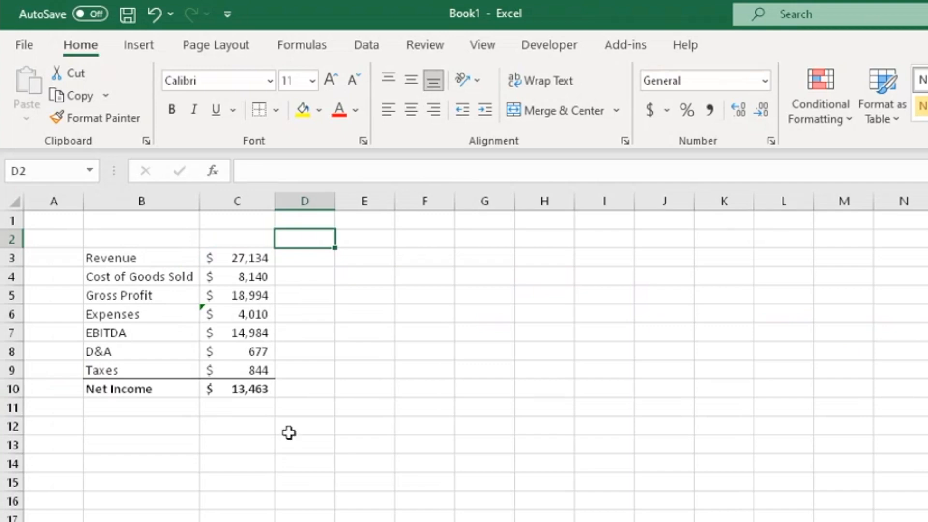
{"action": "left_click", "coordinate": [272, 413]}
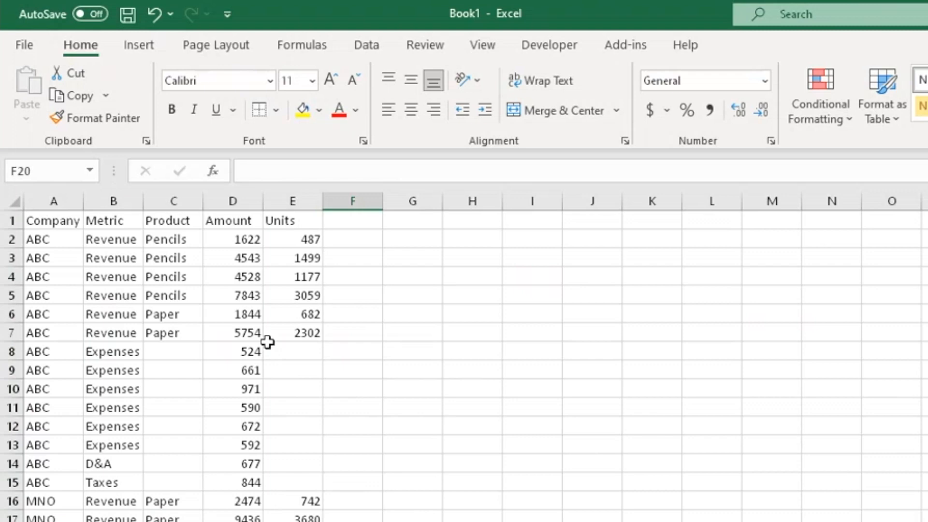
- Review the company entries in column A of the Data sheet and the Net Income formula in C10
{"action": "scroll", "coordinate": [272, 376], "scroll_direction": "down", "scroll_amount": 3}
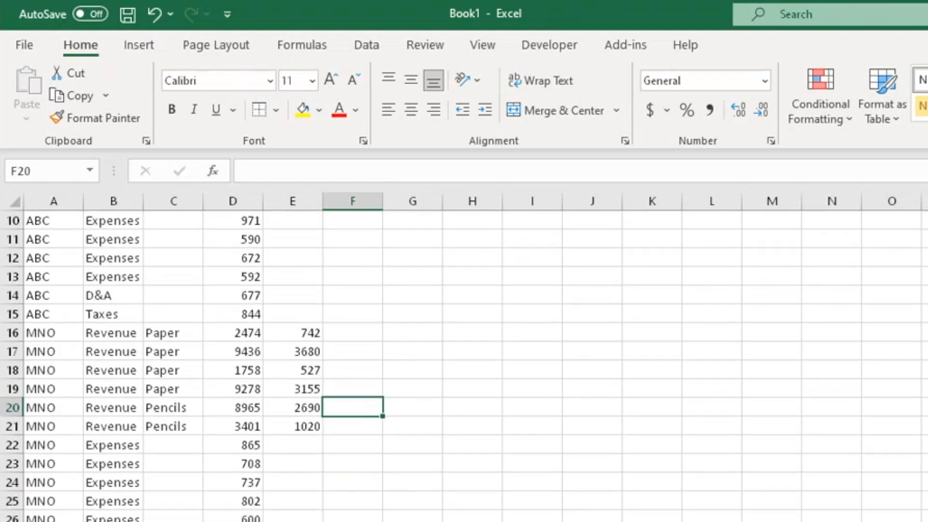
{"action": "left_click_drag", "start_coordinate": [53, 521], "coordinate": [53, 420]}
{"action": "left_click_drag", "start_coordinate": [49, 283], "coordinate": [53, 521]}
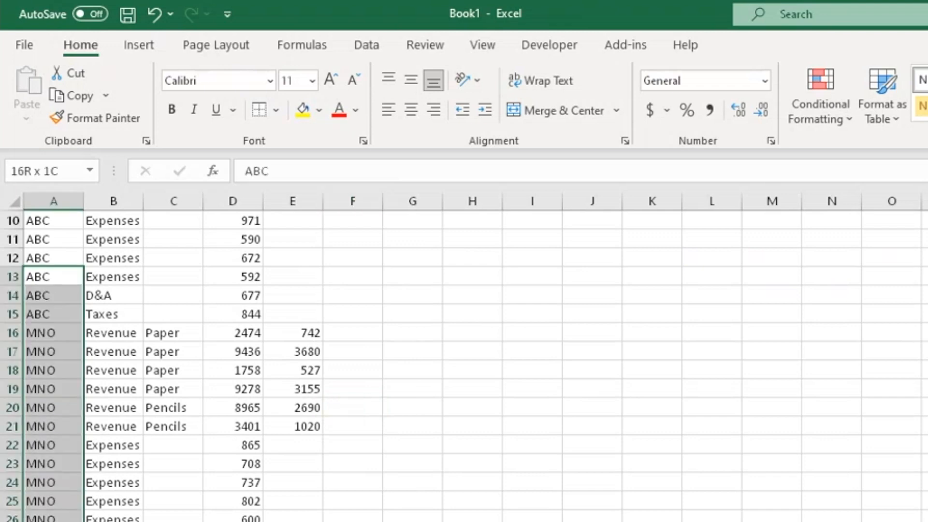
{"action": "key", "text": "ctrl+Page_Up"}
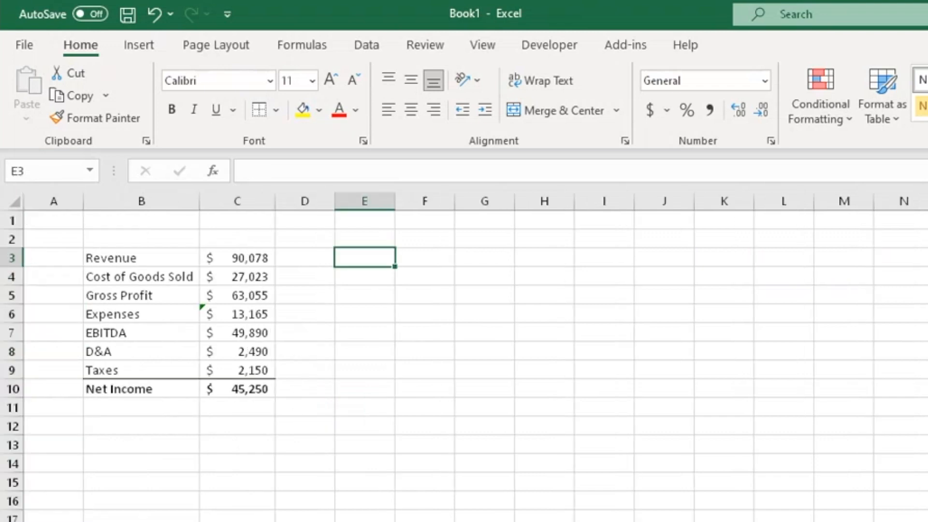
{"action": "left_click", "coordinate": [250, 394]}
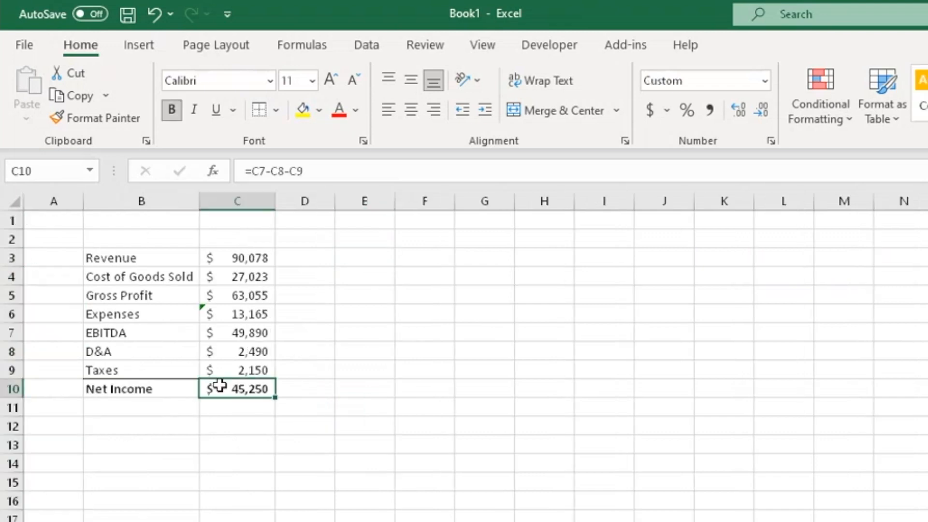
- Enter ABC in C2 above the income statement figures and the heading Company in C1
{"action": "left_click", "coordinate": [240, 243]}
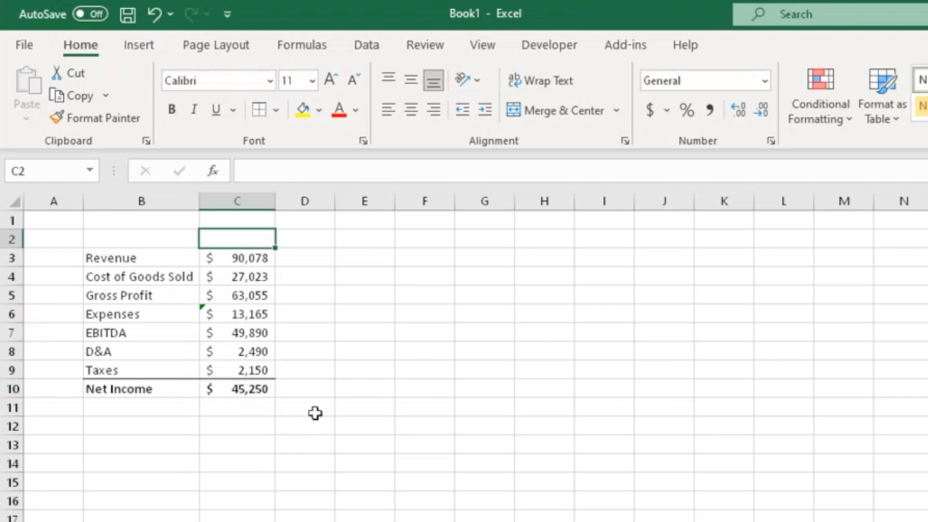
{"action": "type", "text": "ABC"}
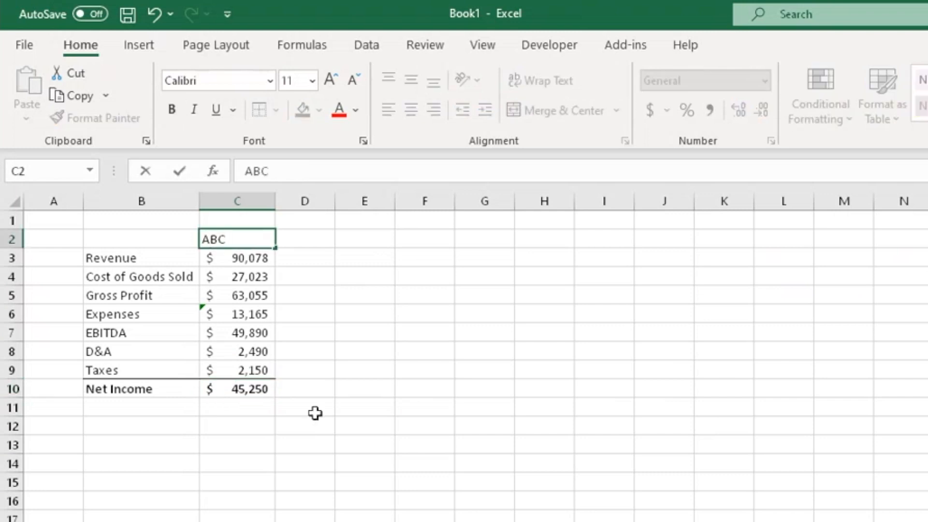
{"action": "key", "text": "Return"}
{"action": "key", "text": "Up"}
{"action": "key", "text": "Up"}
{"action": "type", "text": "Compa"}
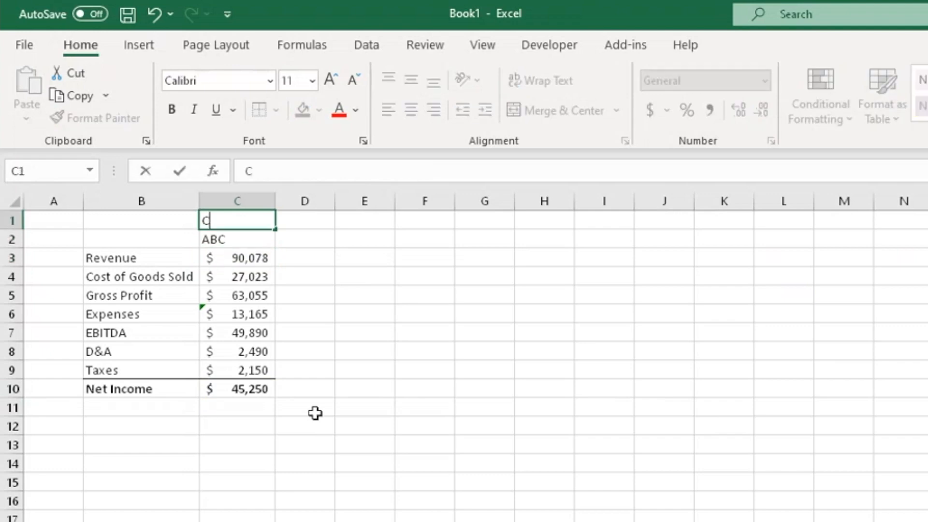
{"action": "key", "text": "Return"}
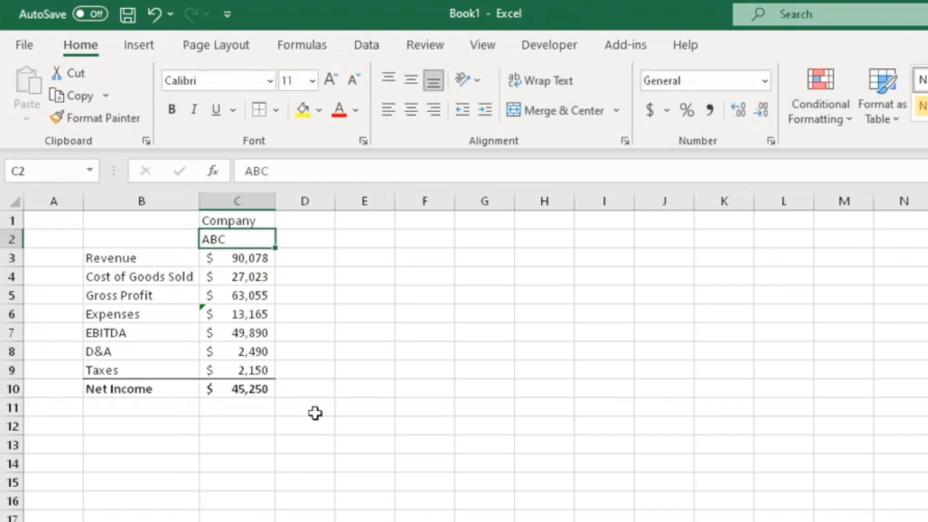
{"action": "key", "text": "Down"}
- Compare the statement figures in C3:C10 with company ABC's revenue amounts in D2:D7 of the Data sheet
{"action": "left_click", "coordinate": [255, 387]}
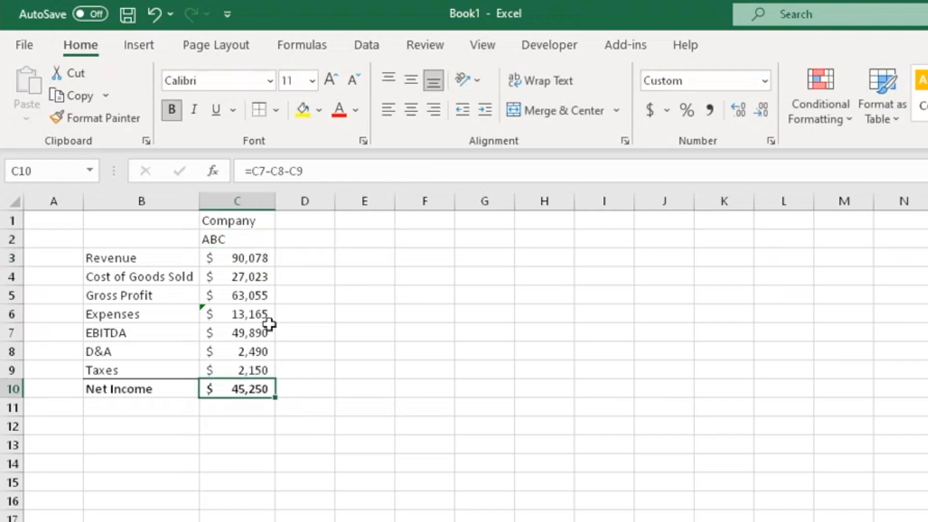
{"action": "left_click_drag", "start_coordinate": [255, 258], "coordinate": [250, 392]}
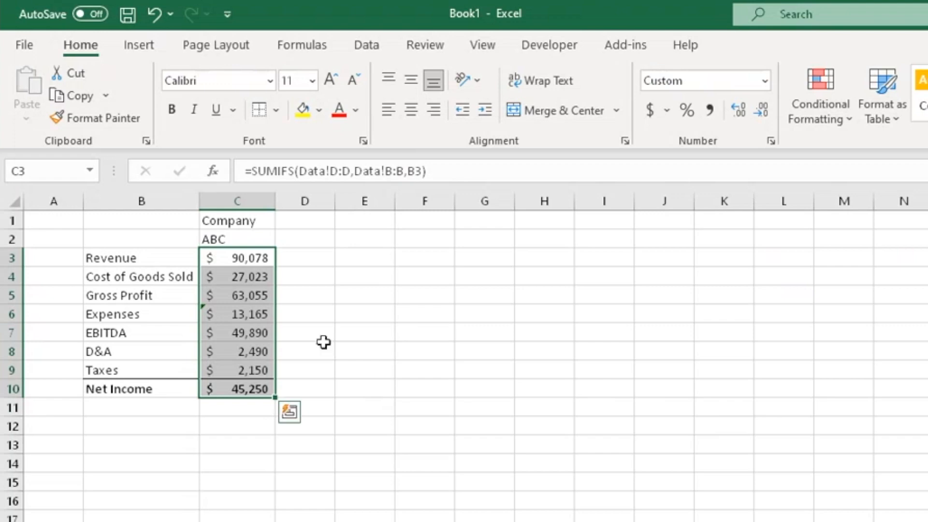
{"action": "left_click", "coordinate": [250, 260]}
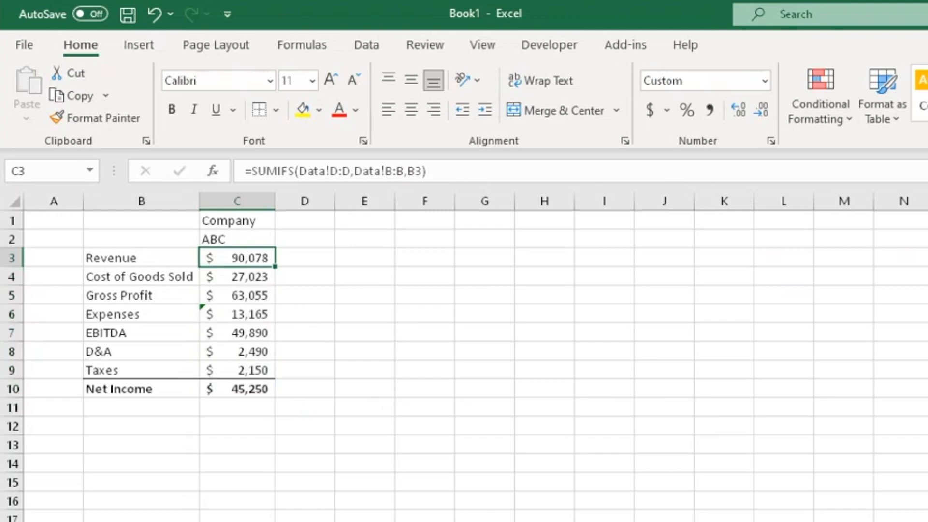
{"action": "key", "text": "ctrl+Page_Down"}
{"action": "scroll", "coordinate": [268, 358], "scroll_direction": "up", "scroll_amount": 3}
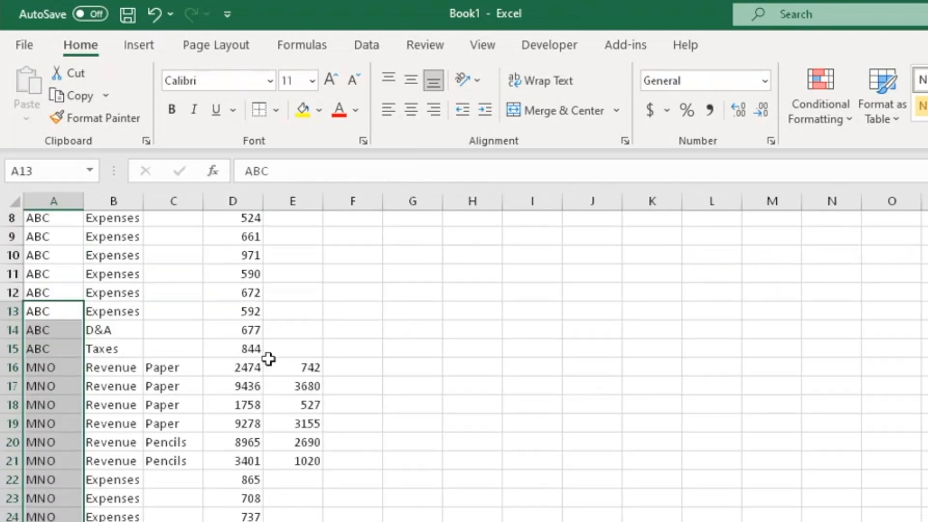
{"action": "left_click_drag", "start_coordinate": [227, 335], "coordinate": [242, 244]}
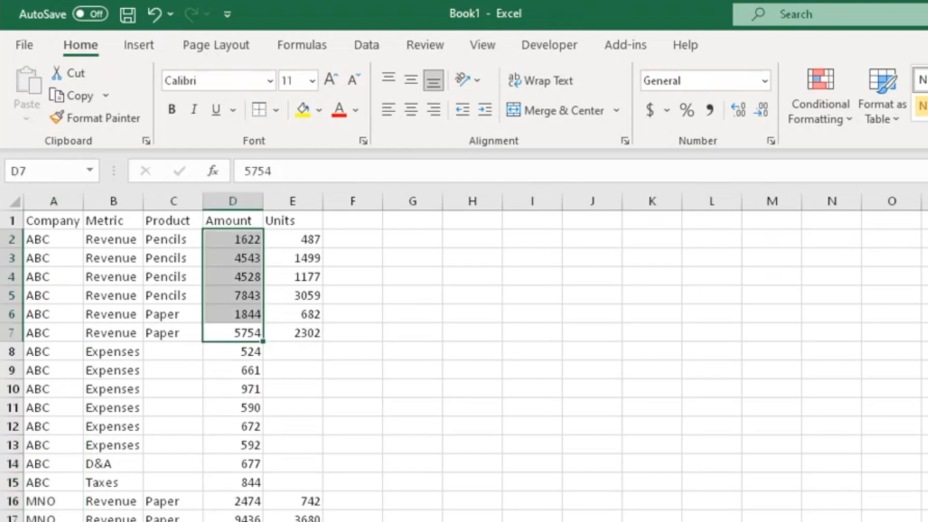
{"action": "key", "text": "ctrl+Page_Up"}
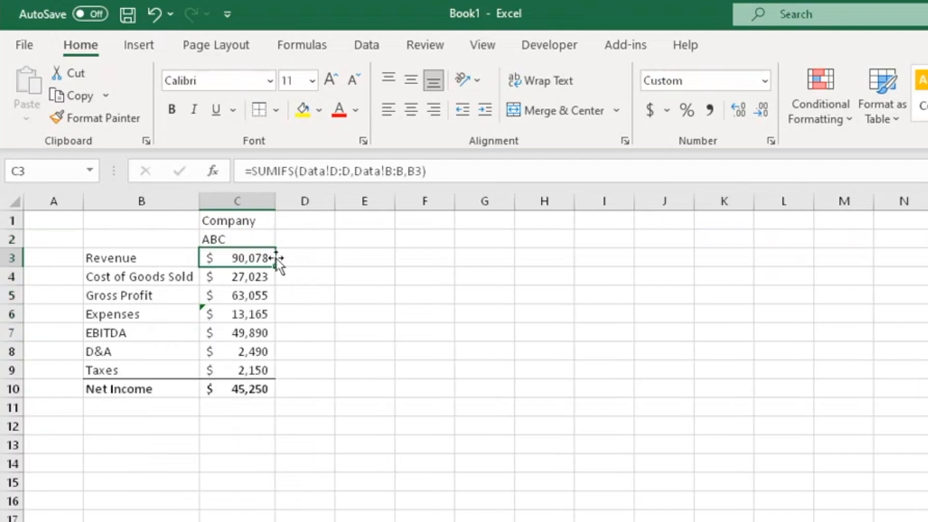
- Add a second condition to the Revenue SUMIFS in C3 matching Data!A:A to the company in C2
{"action": "left_click", "coordinate": [421, 170]}
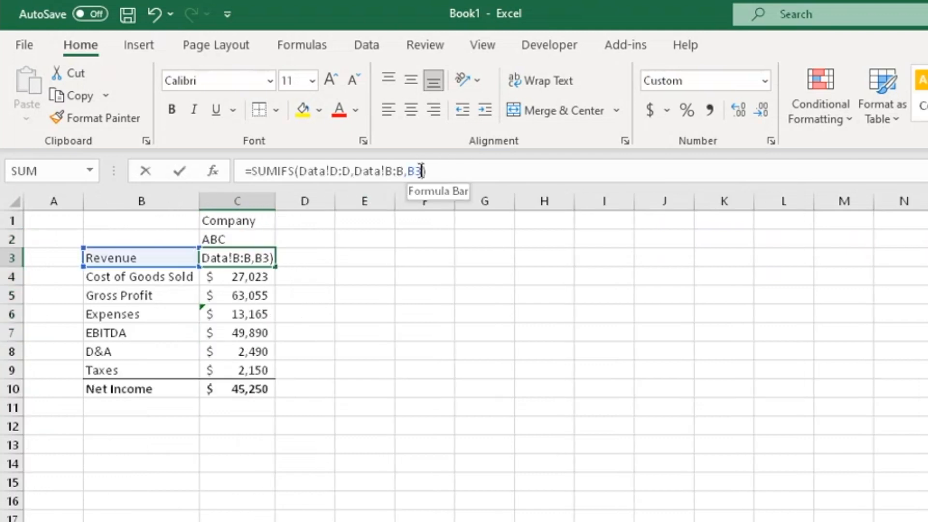
{"action": "type", "text": ","}
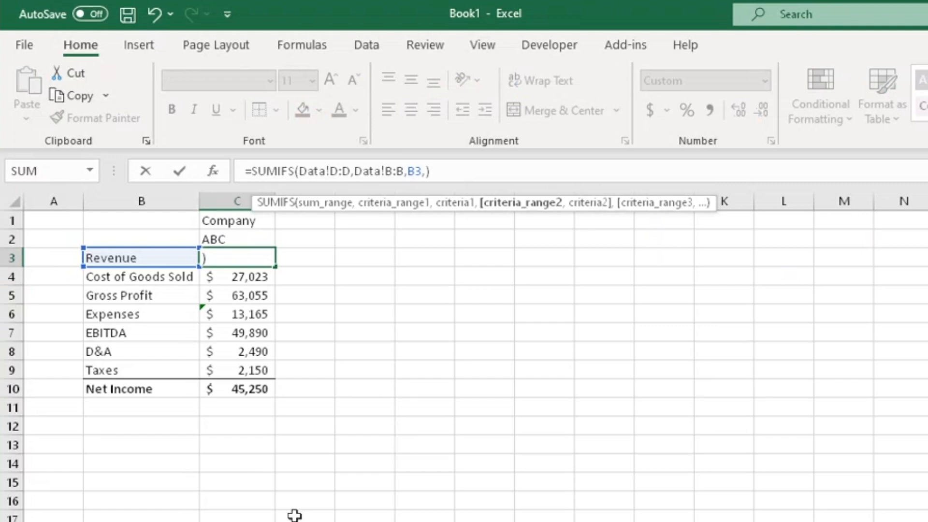
{"action": "key", "text": "ctrl+Page_Down"}
{"action": "left_click", "coordinate": [65, 205]}
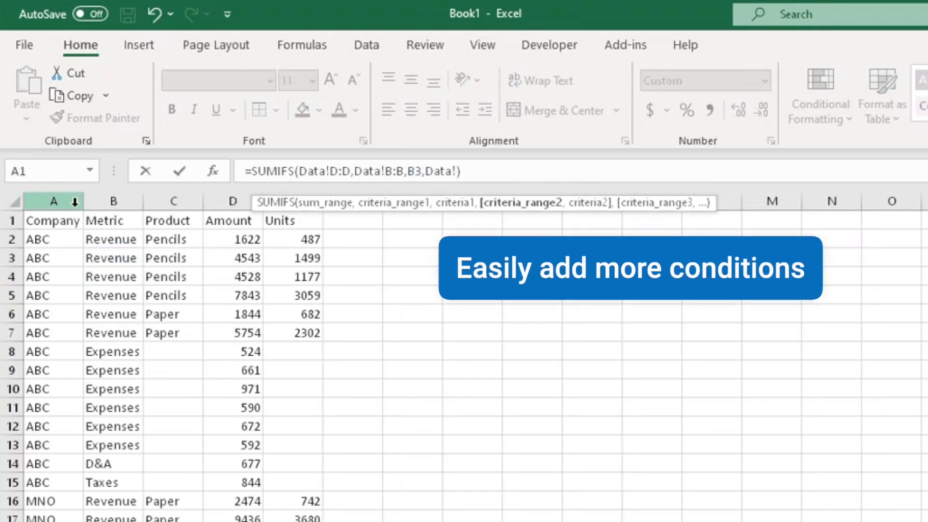
{"action": "type", "text": ","}
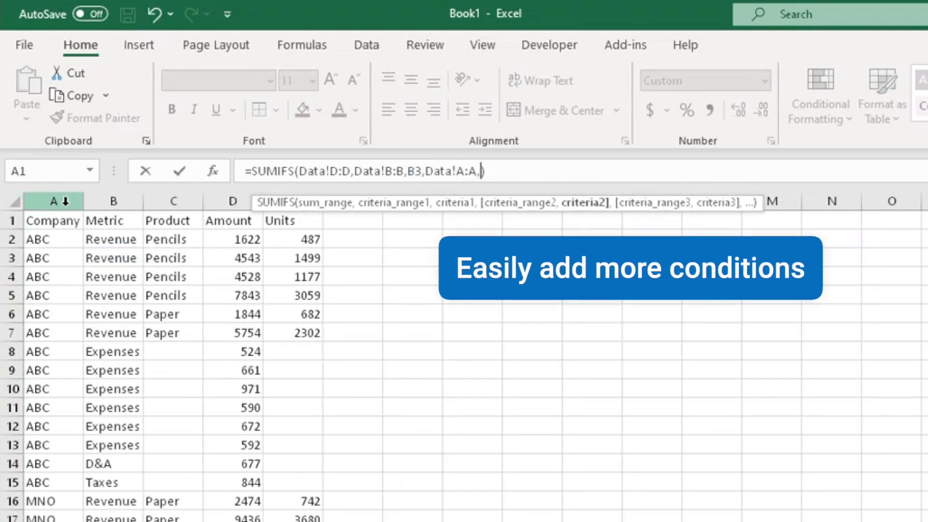
{"action": "key", "text": "ctrl+Page_Up"}
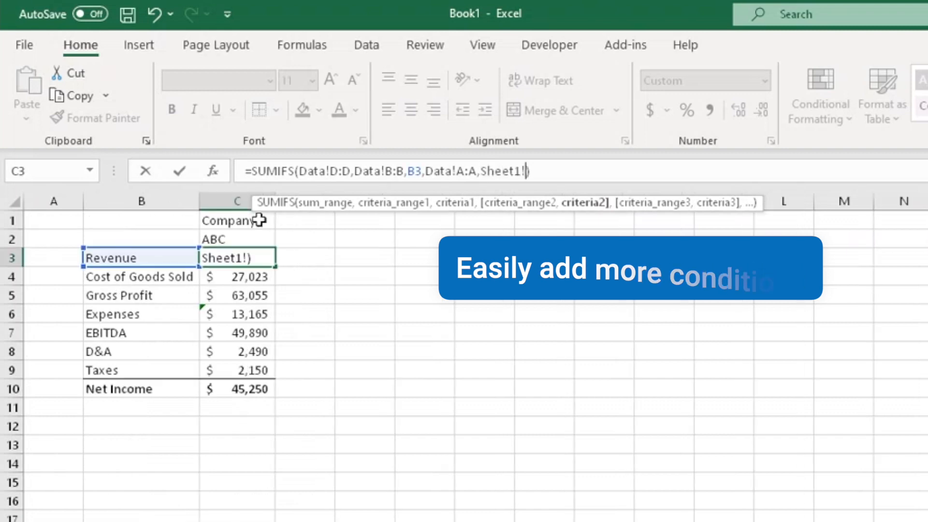
{"action": "left_click", "coordinate": [230, 240]}
{"action": "key", "text": "Return"}
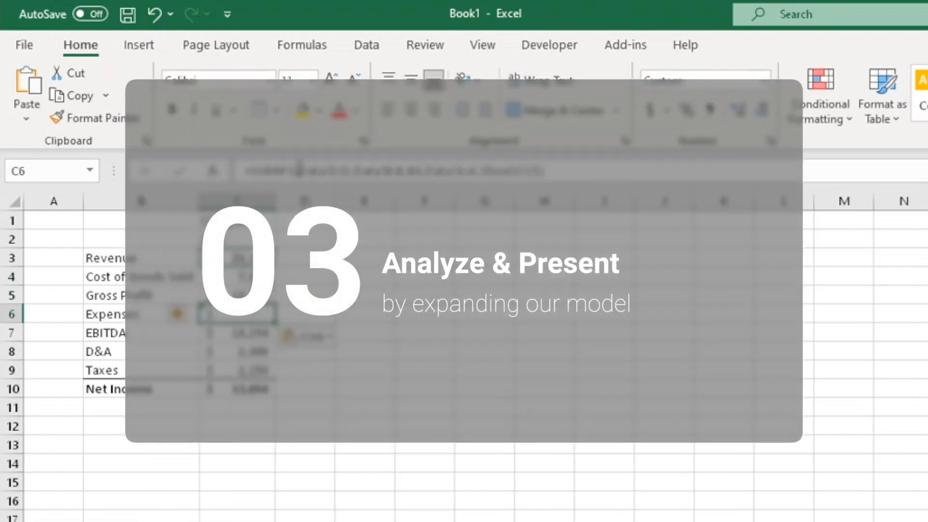
- Lock the company row as C$2 in the Expenses formula in C6 and paste that formula into C8:C9
{"action": "left_click", "coordinate": [298, 170]}
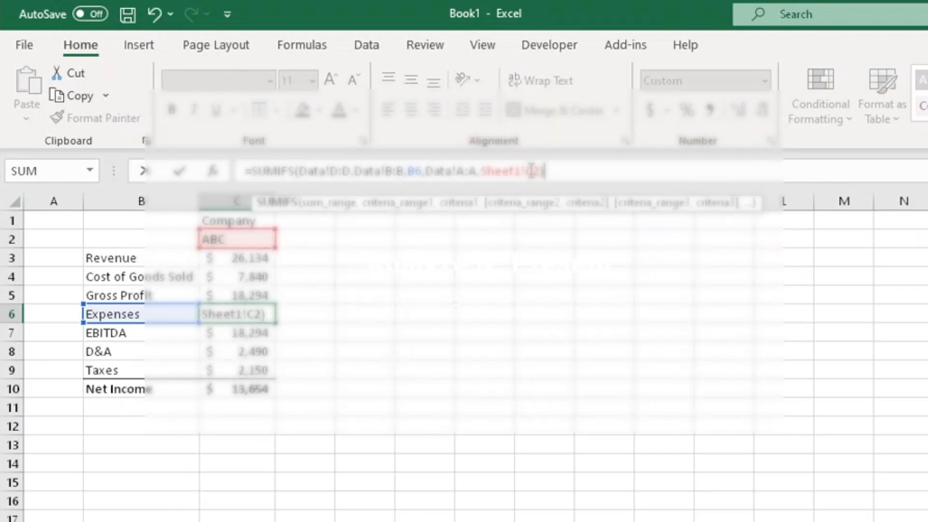
{"action": "type", "text": "$"}
{"action": "key", "text": "ctrl+Return"}
{"action": "key", "text": "ctrl+c"}
{"action": "left_click_drag", "start_coordinate": [237, 351], "coordinate": [236, 370]}
{"action": "right_click", "coordinate": [238, 348]}
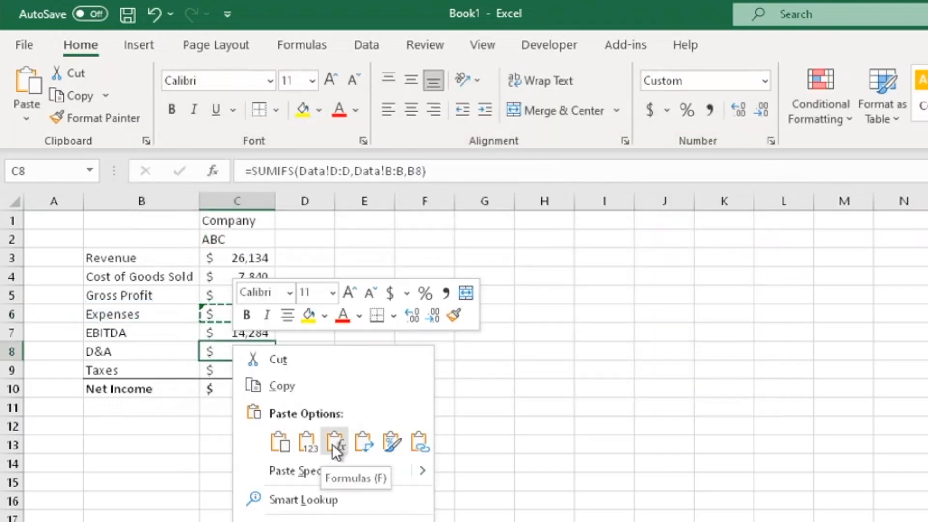
{"action": "left_click", "coordinate": [335, 442]}
- Enter the company names MNO in D2 and XYZ in E2 beside ABC
{"action": "left_click", "coordinate": [304, 240]}
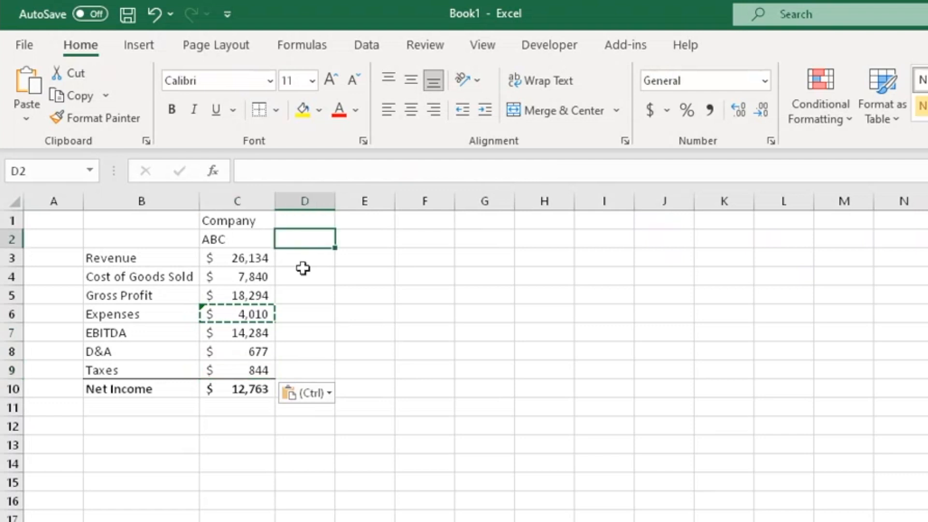
{"action": "type", "text": "MNO"}
{"action": "key", "text": "Tab"}
{"action": "type", "text": "XYZ"}
{"action": "key", "text": "Return"}
{"action": "left_click_drag", "start_coordinate": [237, 258], "coordinate": [237, 389]}
{"action": "key", "text": "ctrl+c"}
{"action": "left_click_drag", "start_coordinate": [304, 257], "coordinate": [358, 379]}
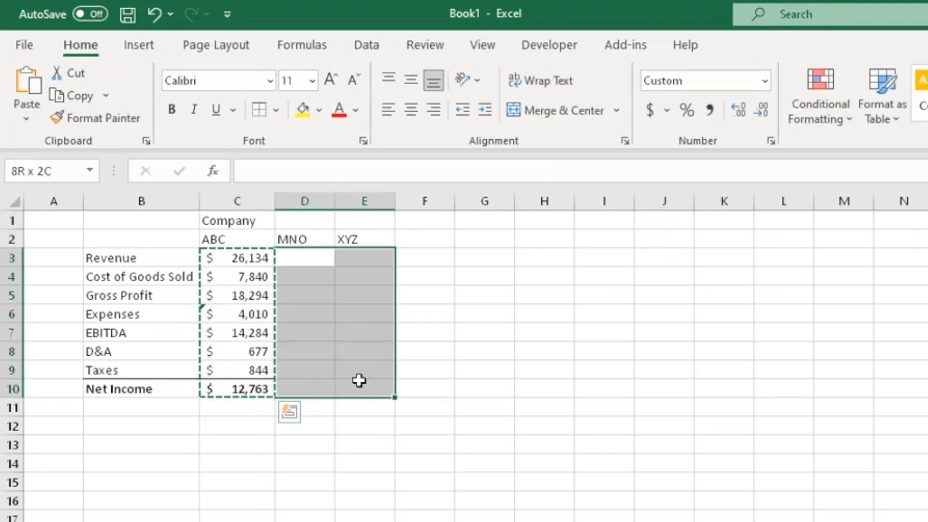
- Fix the column of the metric reference in the C3 SUMIFS formula as $B3
{"action": "left_click", "coordinate": [325, 170]}
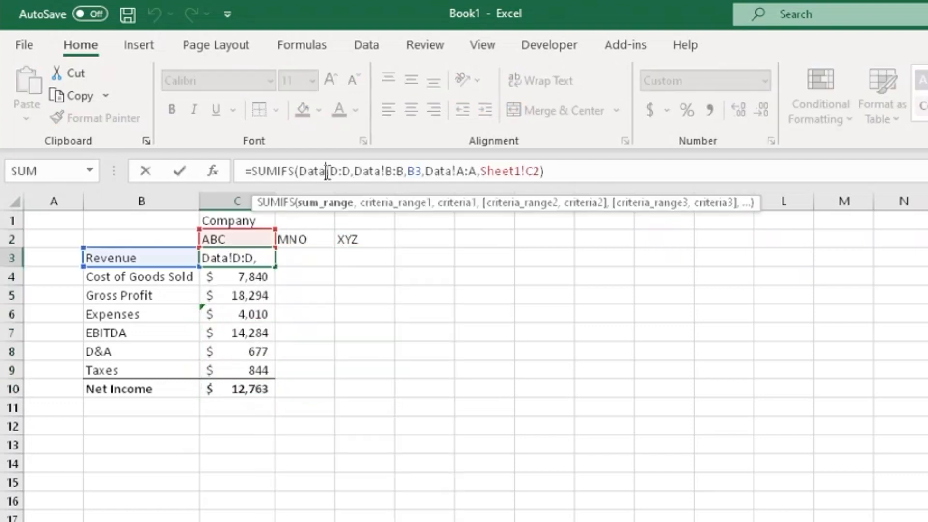
{"action": "left_click", "coordinate": [410, 171]}
{"action": "type", "text": "$B3,Data!A:A,Sheet1!C2)"}
{"action": "key", "text": "ctrl+Return"}
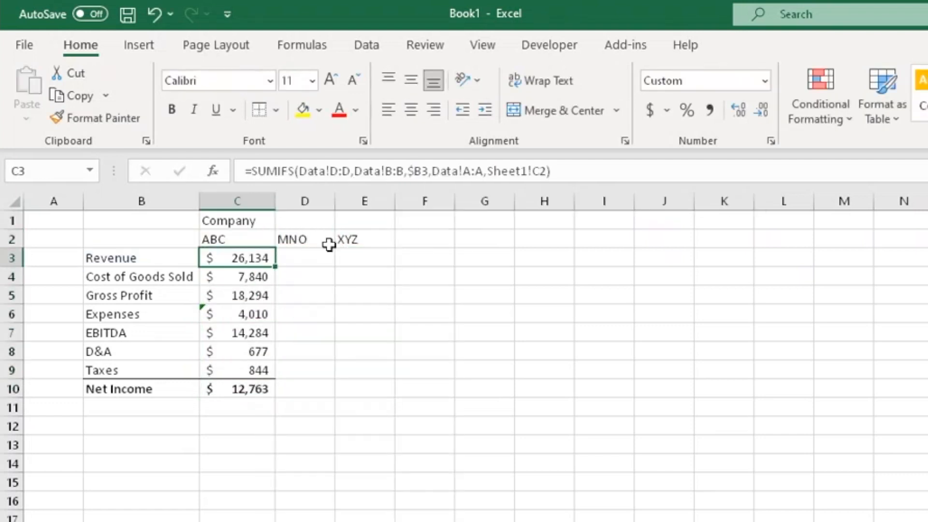
- Paste only the formula of C3 into Expenses in C6 and D&A and Taxes in C8:C9
{"action": "key", "text": "ctrl+c"}
{"action": "left_click", "coordinate": [232, 313]}
{"action": "right_click", "coordinate": [233, 313]}
{"action": "left_click", "coordinate": [332, 407]}
{"action": "left_click_drag", "start_coordinate": [237, 352], "coordinate": [243, 367]}
{"action": "right_click", "coordinate": [243, 368]}
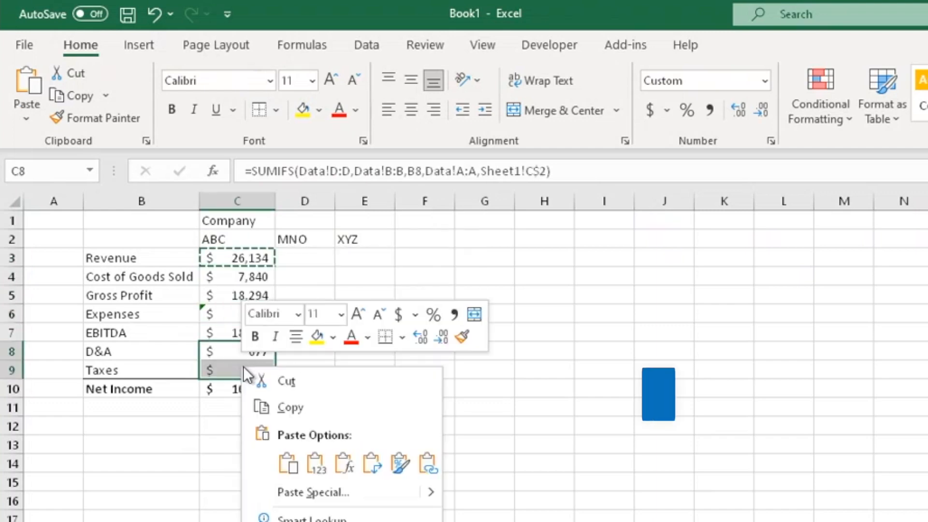
{"action": "left_click", "coordinate": [344, 463]}
- Check the pasted Expenses formula and fix the row of the company reference in C3 as C$2
{"action": "left_click", "coordinate": [262, 314]}
{"action": "left_click", "coordinate": [308, 171]}
{"action": "key", "text": "Escape"}
{"action": "key", "text": "Up"}
{"action": "key", "text": "Up"}
{"action": "key", "text": "Up"}
{"action": "left_click", "coordinate": [539, 169]}
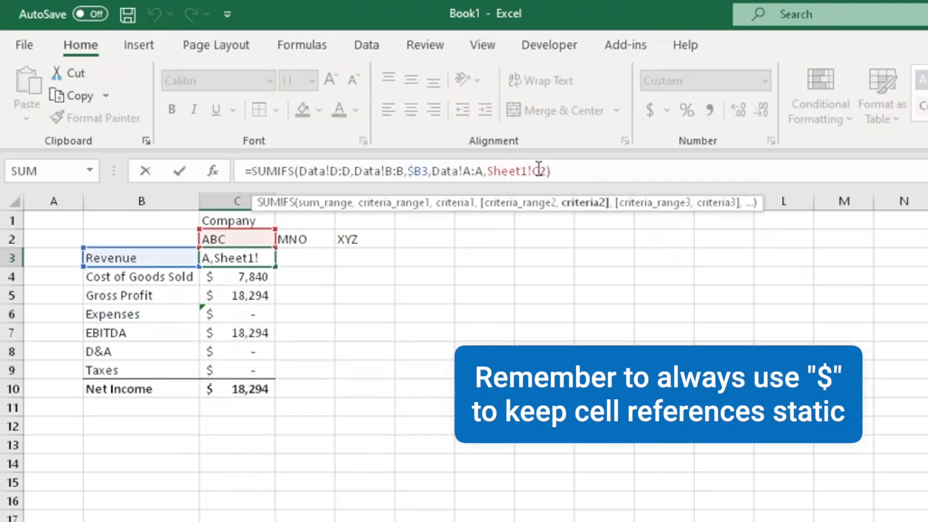
{"action": "type", "text": "$"}
{"action": "key", "text": "Return"}
- Copy the corrected Revenue formula from C3 into C6 and C8:C9 as formulas only
{"action": "key", "text": "Up"}
{"action": "key", "text": "ctrl+c"}
{"action": "right_click", "coordinate": [235, 259]}
{"action": "right_click", "coordinate": [232, 312]}
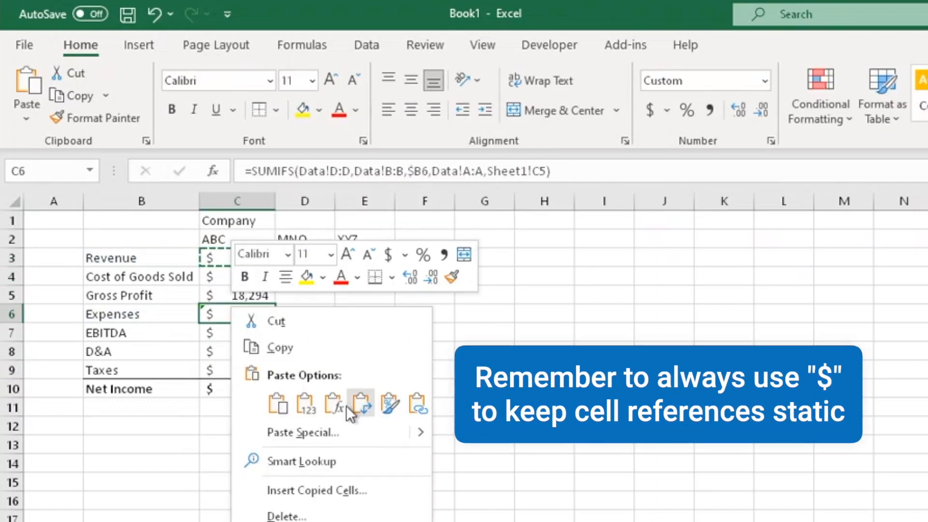
{"action": "left_click", "coordinate": [351, 408]}
{"action": "left_click_drag", "start_coordinate": [238, 352], "coordinate": [242, 367]}
{"action": "right_click", "coordinate": [242, 366]}
{"action": "left_click", "coordinate": [344, 460]}
- Copy the ABC statement in C3:C10 to the MNO and XYZ columns in D3:E10
{"action": "left_click_drag", "start_coordinate": [236, 258], "coordinate": [234, 387]}
{"action": "key", "text": "ctrl+c"}
{"action": "left_click_drag", "start_coordinate": [305, 258], "coordinate": [360, 389]}
{"action": "right_click", "coordinate": [360, 389]}
{"action": "left_click", "coordinate": [387, 455]}
- Examine the Data sheet column references in the MNO Revenue formula in D3
{"action": "left_click", "coordinate": [317, 259]}
{"action": "double_click", "coordinate": [317, 259]}
{"action": "key", "text": "Return"}
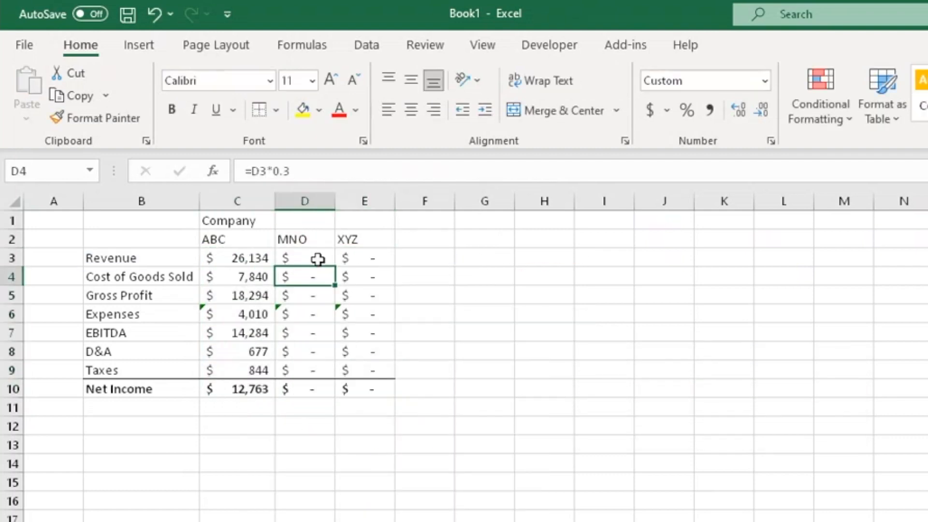
{"action": "key", "text": "Up"}
{"action": "left_click_drag", "start_coordinate": [326, 171], "coordinate": [407, 167]}
{"action": "key", "text": "Escape"}
{"action": "key", "text": "Left"}
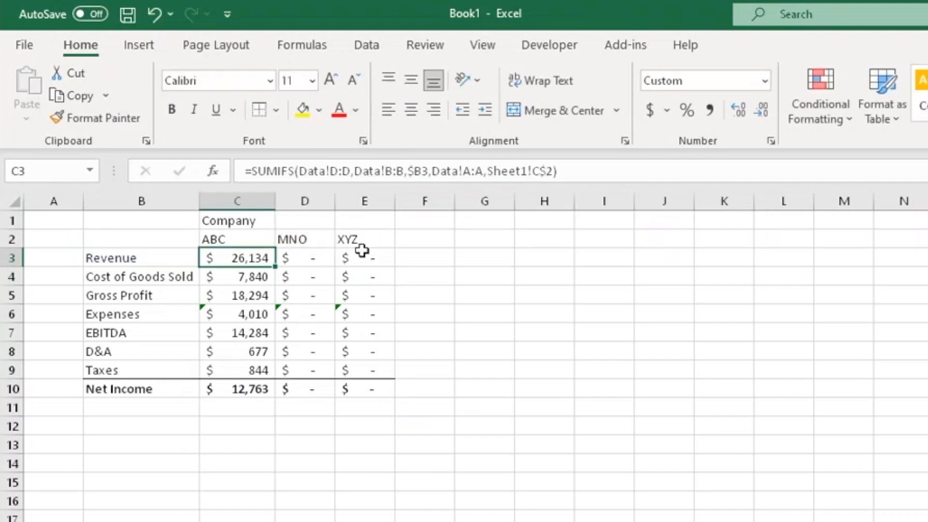
- Make the Data sheet ranges in the C3 formula absolute as $D:$D, $B:$B and $A:$A
{"action": "left_click_drag", "start_coordinate": [315, 171], "coordinate": [406, 168]}
{"action": "key", "text": "Escape"}
{"action": "left_click", "coordinate": [332, 174]}
{"action": "left_click_drag", "start_coordinate": [333, 175], "coordinate": [403, 173]}
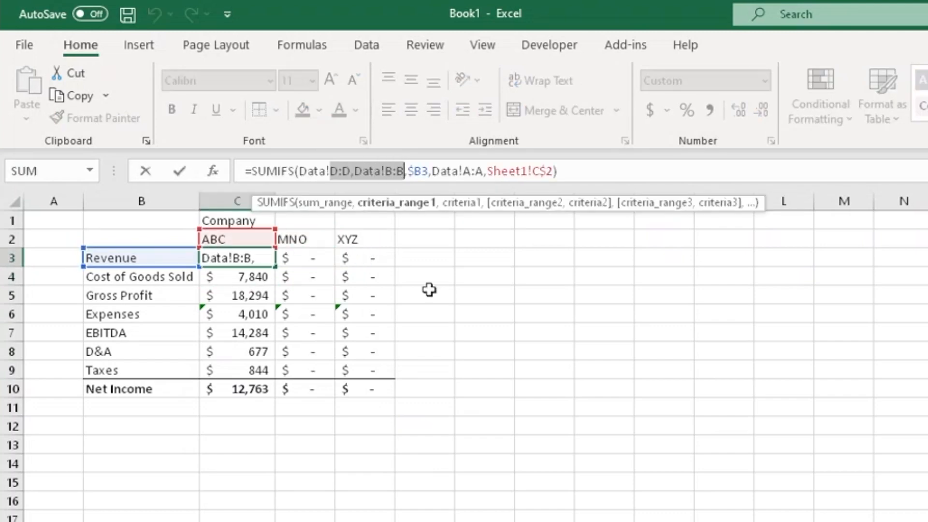
{"action": "key", "text": "F4"}
{"action": "left_click", "coordinate": [508, 174]}
{"action": "key", "text": "F4"}
{"action": "key", "text": "Return"}
{"action": "key", "text": "Up"}
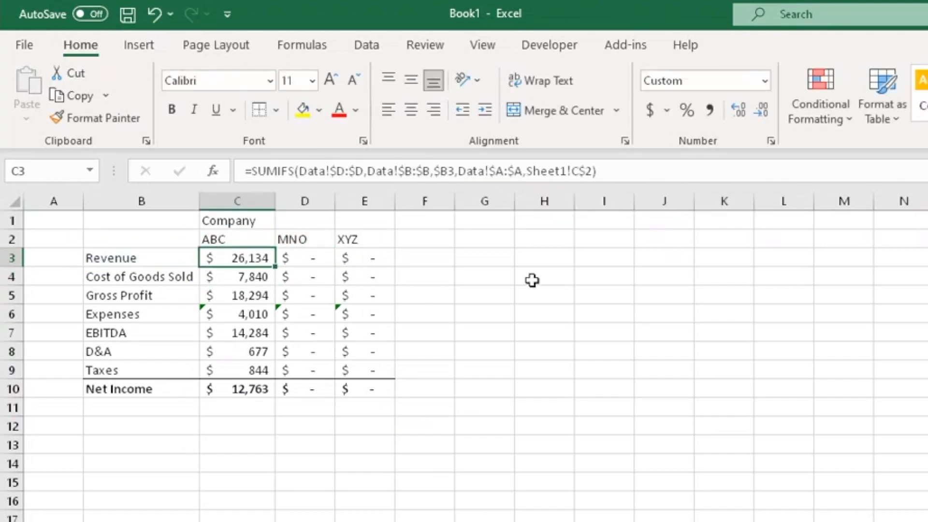
- Paste the formula of C3 with its absolute ranges into C6, C8 and C9 as formulas only
{"action": "key", "text": "ctrl+c"}
{"action": "right_click", "coordinate": [249, 256]}
{"action": "left_click", "coordinate": [315, 346]}
{"action": "key", "text": "ctrl+z"}
{"action": "left_click", "coordinate": [254, 317]}
{"action": "left_click_drag", "start_coordinate": [247, 352], "coordinate": [245, 365], "text": "ctrl"}
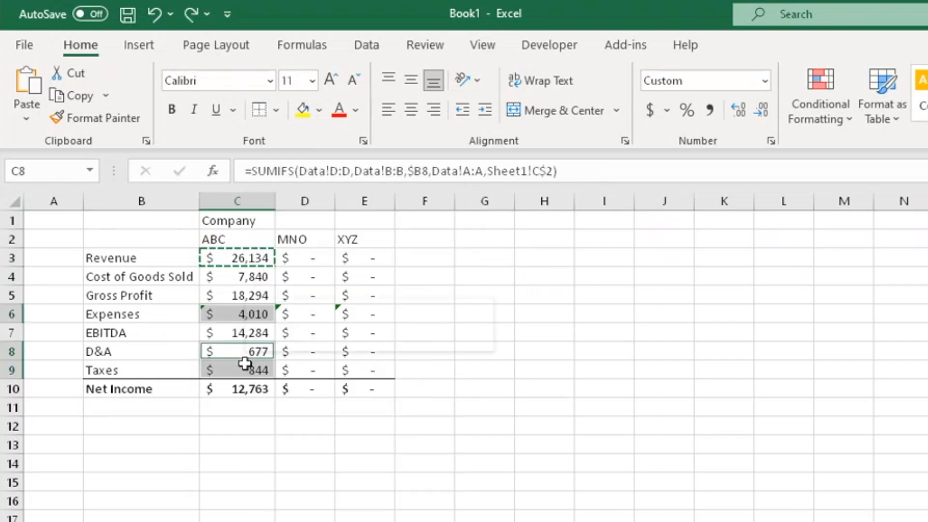
{"action": "right_click", "coordinate": [245, 366]}
{"action": "left_click", "coordinate": [348, 462]}
- Copy the formulas of C3:C10 across the MNO and XYZ columns through E10
{"action": "left_click_drag", "start_coordinate": [258, 258], "coordinate": [244, 388]}
{"action": "key", "text": "ctrl+c"}
{"action": "right_click", "coordinate": [230, 271]}
{"action": "left_click_drag", "start_coordinate": [242, 258], "coordinate": [366, 394]}
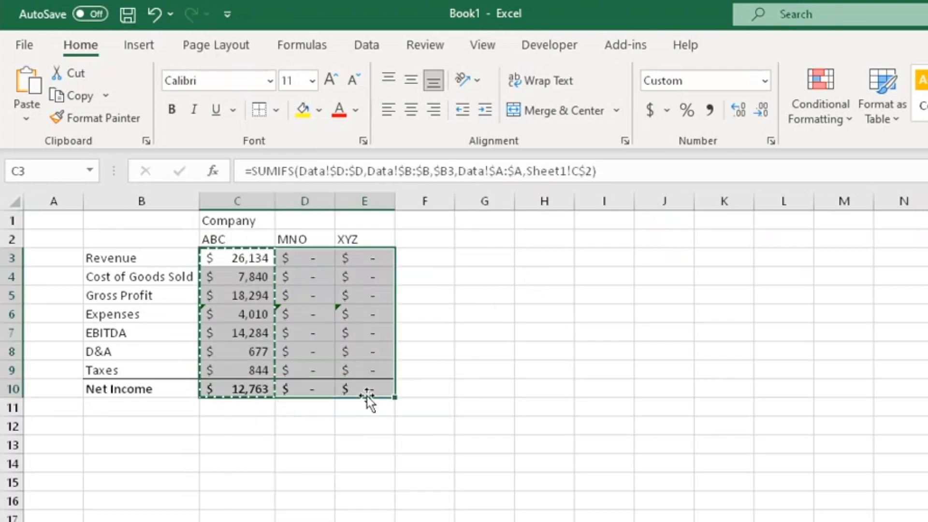
{"action": "right_click", "coordinate": [366, 395]}
{"action": "left_click", "coordinate": [465, 473]}
{"action": "left_click", "coordinate": [469, 392]}
{"action": "key", "text": "Escape"}
- Widen columns C through E to one equal width
{"action": "key", "text": "alt+m"}
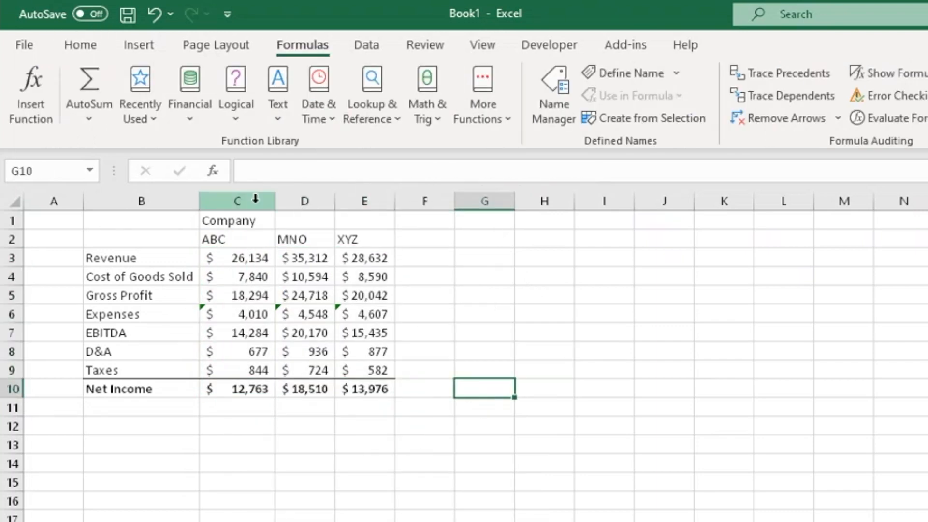
{"action": "left_click_drag", "start_coordinate": [255, 201], "coordinate": [365, 201]}
{"action": "left_click_drag", "start_coordinate": [275, 201], "coordinate": [412, 221]}
{"action": "left_click", "coordinate": [411, 334]}
- Centre the Company heading across C1:E1 through the cell alignment settings
{"action": "right_click", "coordinate": [251, 220]}
{"action": "left_click", "coordinate": [304, 517]}
{"action": "left_click", "coordinate": [194, 457]}
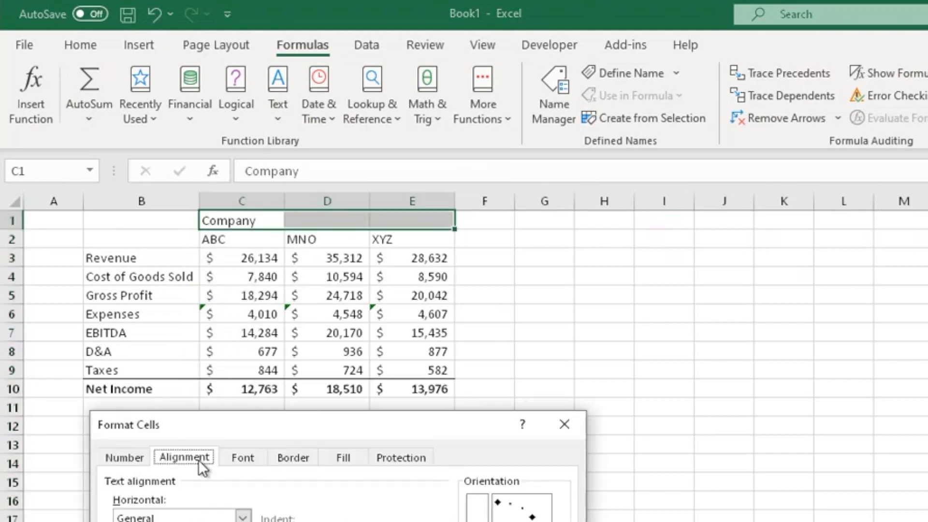
{"action": "left_click", "coordinate": [243, 516]}
- Give the Company heading in C1:E1 a blue fill and white bold text
{"action": "left_click", "coordinate": [81, 44]}
{"action": "left_click", "coordinate": [319, 110]}
{"action": "left_click", "coordinate": [356, 110]}
{"action": "left_click", "coordinate": [172, 110]}
- Apply a light grey fill and bold text to the company names in C2:E2
{"action": "left_click_drag", "start_coordinate": [250, 240], "coordinate": [411, 239]}
{"action": "left_click", "coordinate": [318, 110]}
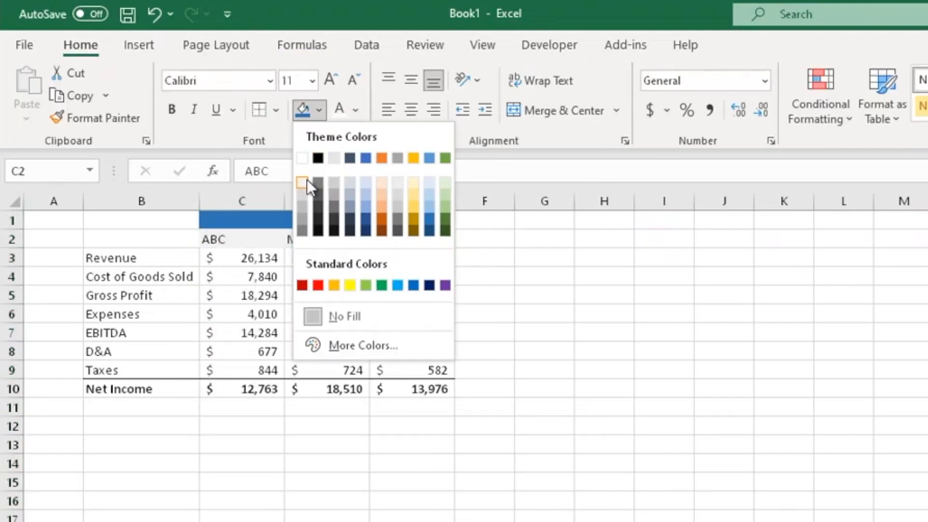
{"action": "left_click", "coordinate": [306, 181]}
{"action": "left_click", "coordinate": [172, 110]}
- Indent and italicize the Revenue and Cost of Goods Sold rows in B3:E4
{"action": "left_click_drag", "start_coordinate": [167, 259], "coordinate": [393, 275]}
{"action": "left_click", "coordinate": [486, 110]}
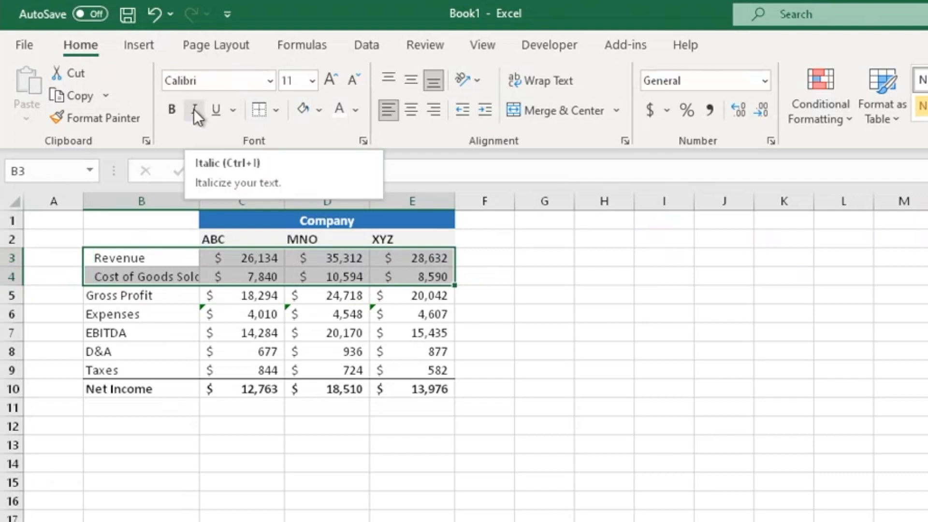
{"action": "left_click", "coordinate": [194, 110]}
- Indent the labels in B3:B6 and B8:B9 one more level and autofit the width of column B
{"action": "left_click_drag", "start_coordinate": [171, 318], "coordinate": [166, 260]}
{"action": "left_click", "coordinate": [485, 110]}
{"action": "left_click_drag", "start_coordinate": [137, 353], "coordinate": [136, 365]}
{"action": "left_click", "coordinate": [485, 110]}
{"action": "left_click", "coordinate": [246, 334]}
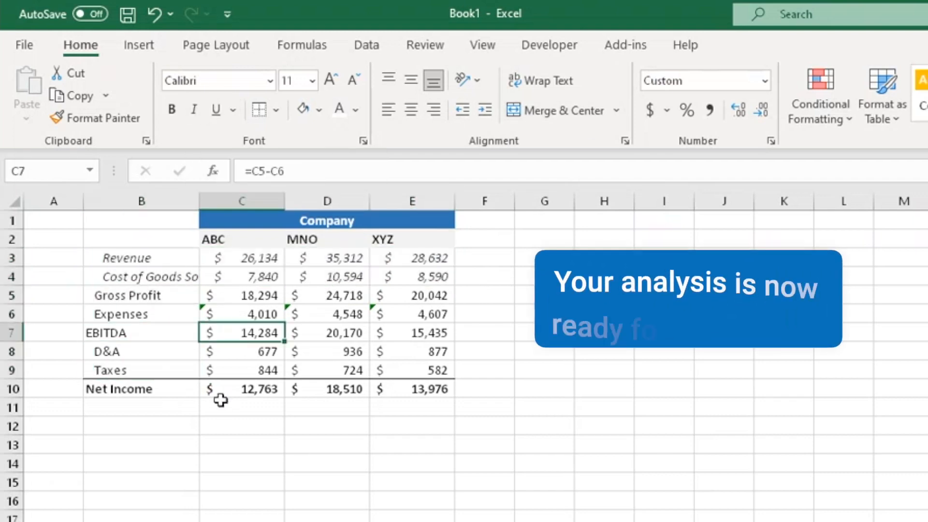
{"action": "double_click", "coordinate": [199, 202]}
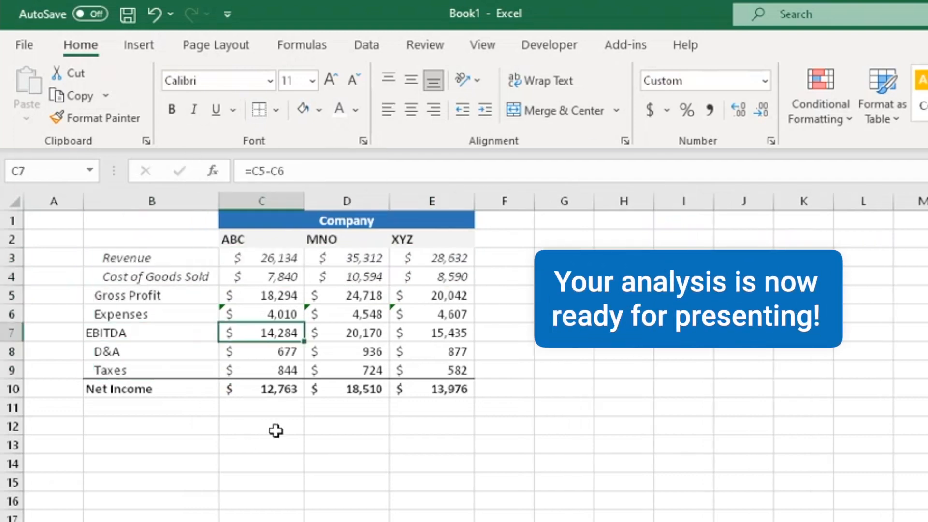